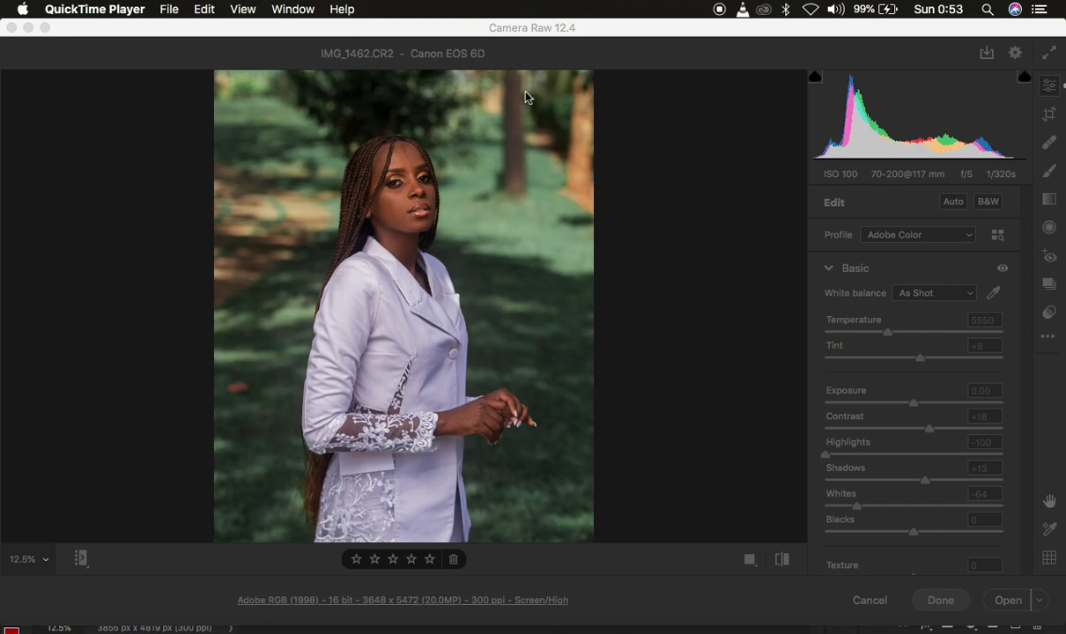
Step: Switch to Camera Raw and compare the edited portrait with its default settings several times, ending on the edited version
click(499, 32)
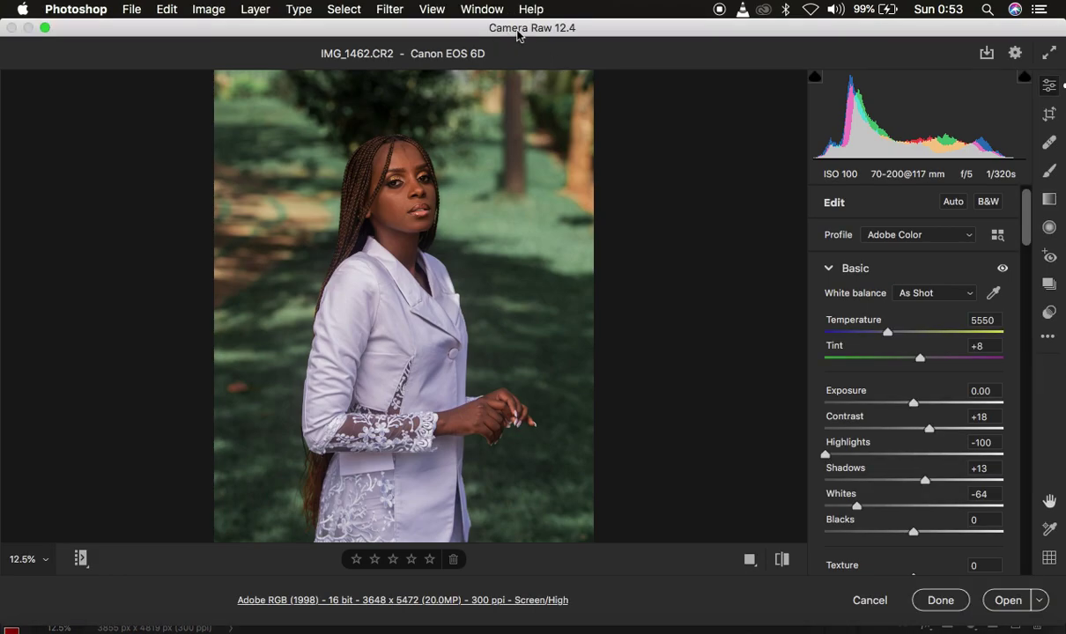
click(780, 562)
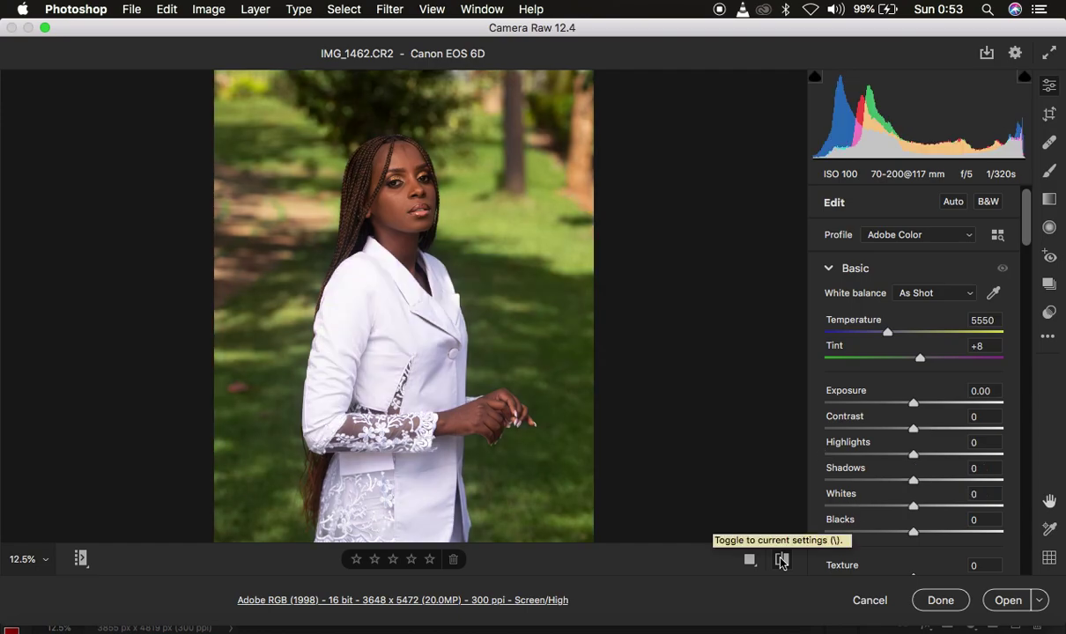
click(780, 561)
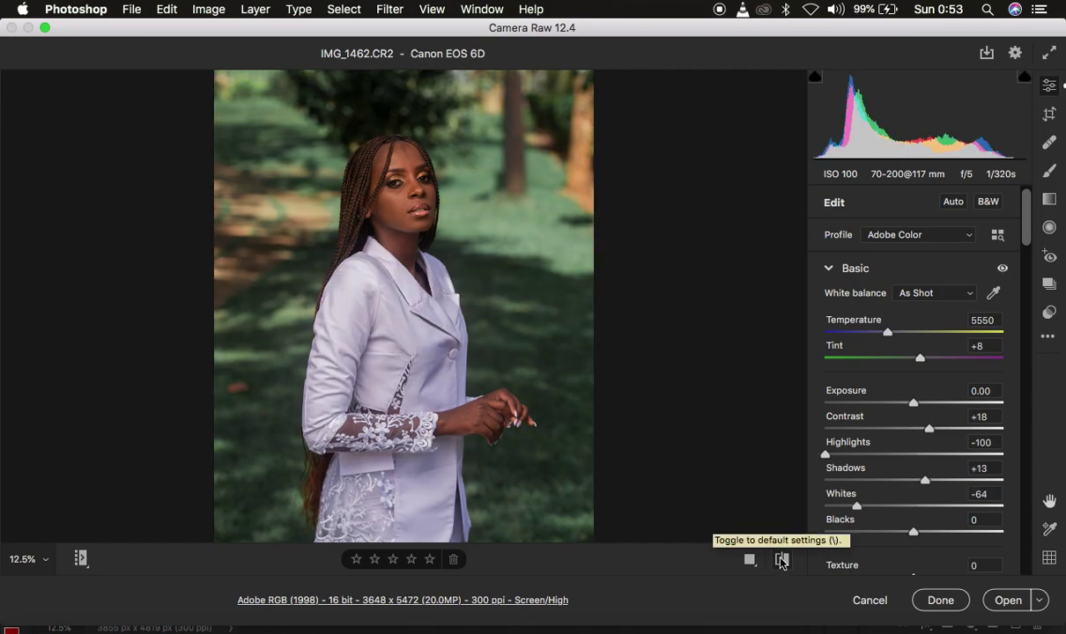
click(781, 561)
click(780, 561)
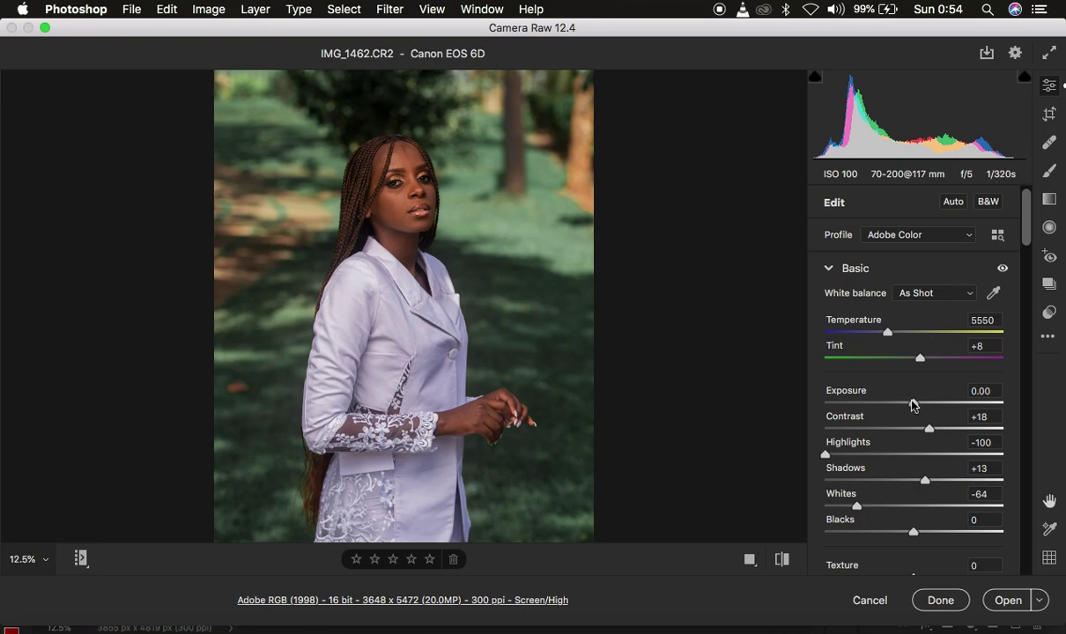
click(782, 560)
click(781, 559)
Step: Reset all of the portrait's raw adjustments to default
click(1047, 336)
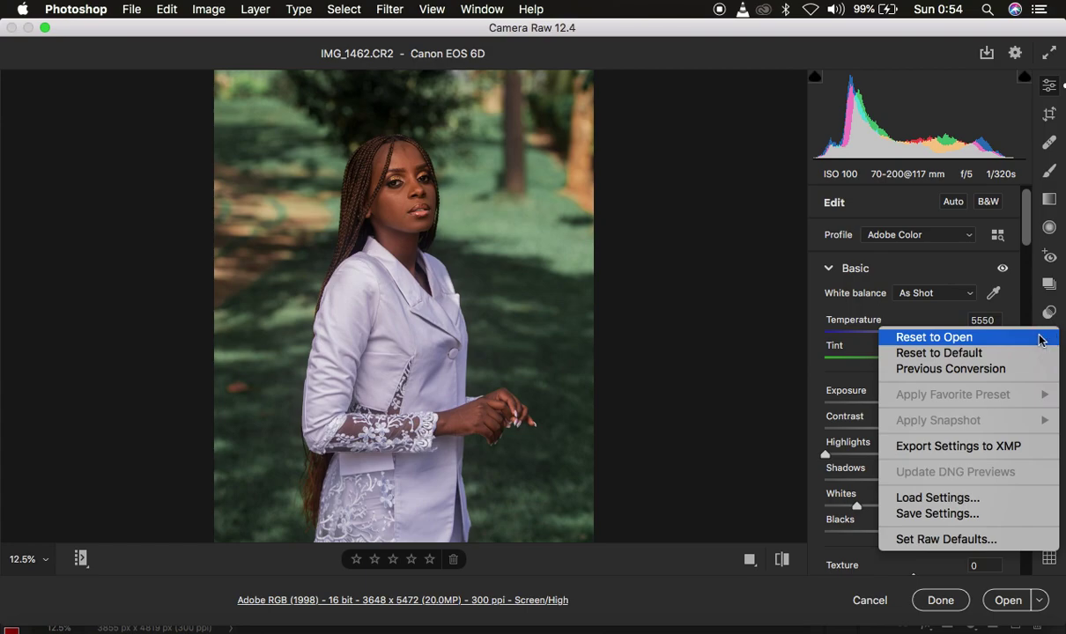
click(993, 355)
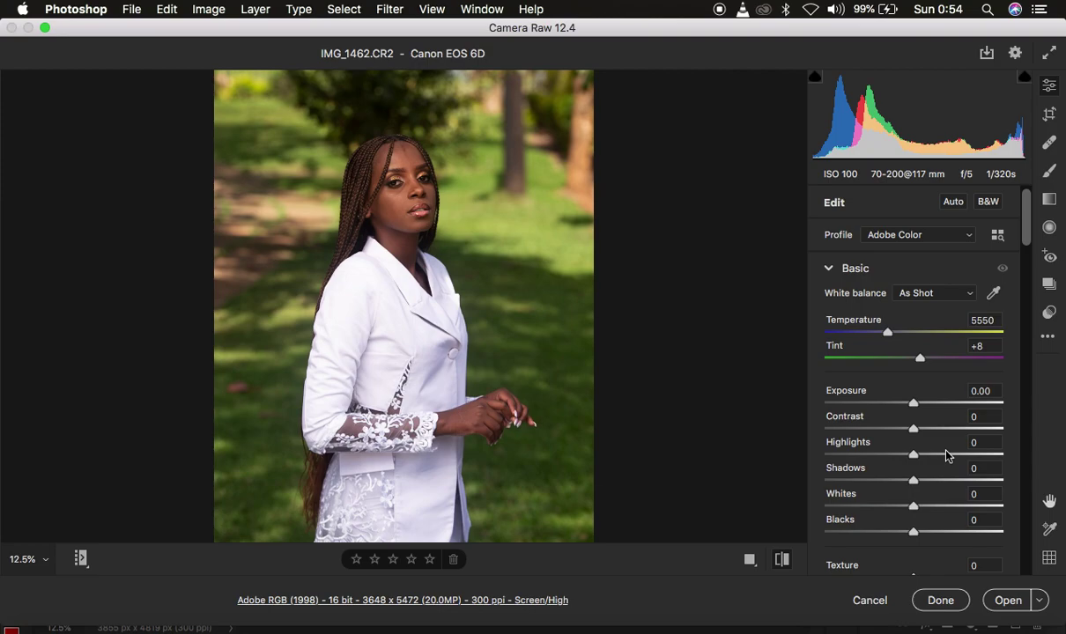
Step: Recover the bright areas of the portrait by setting Highlights to -100 and Whites to -53
scroll(947, 456, down, 4)
scroll(947, 455, down, 2)
scroll(947, 456, up, 5)
scroll(942, 456, down, 2)
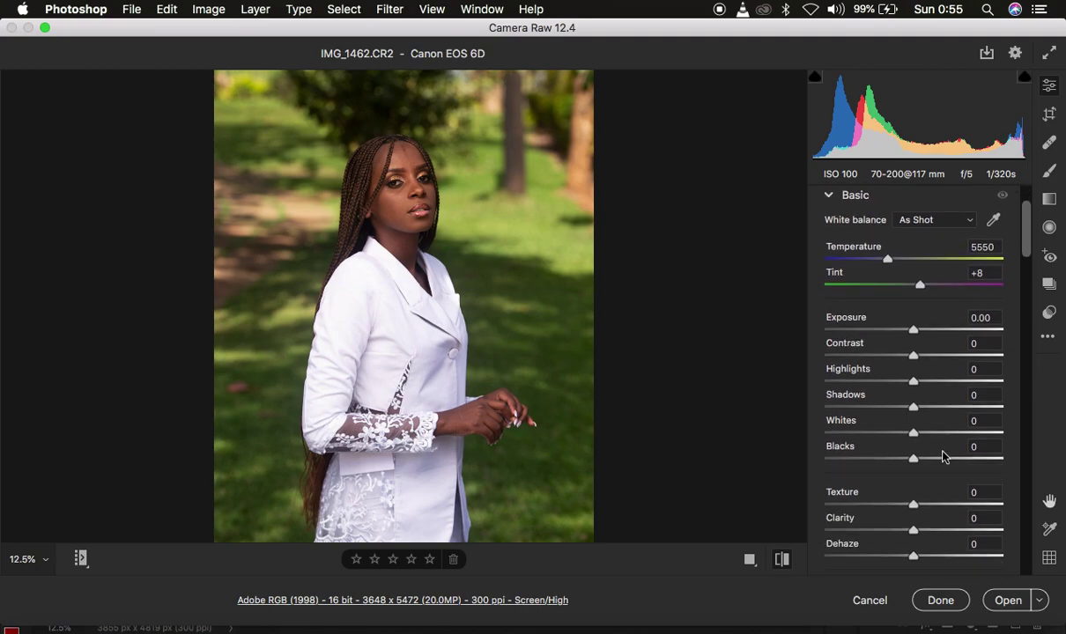
click(913, 380)
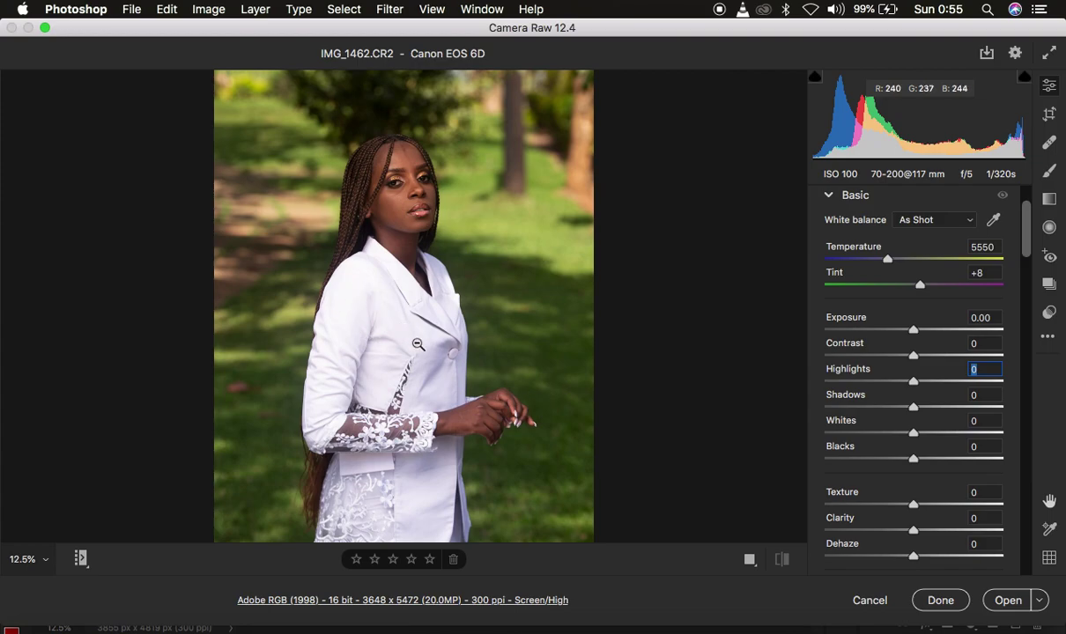
drag(913, 382, 733, 385)
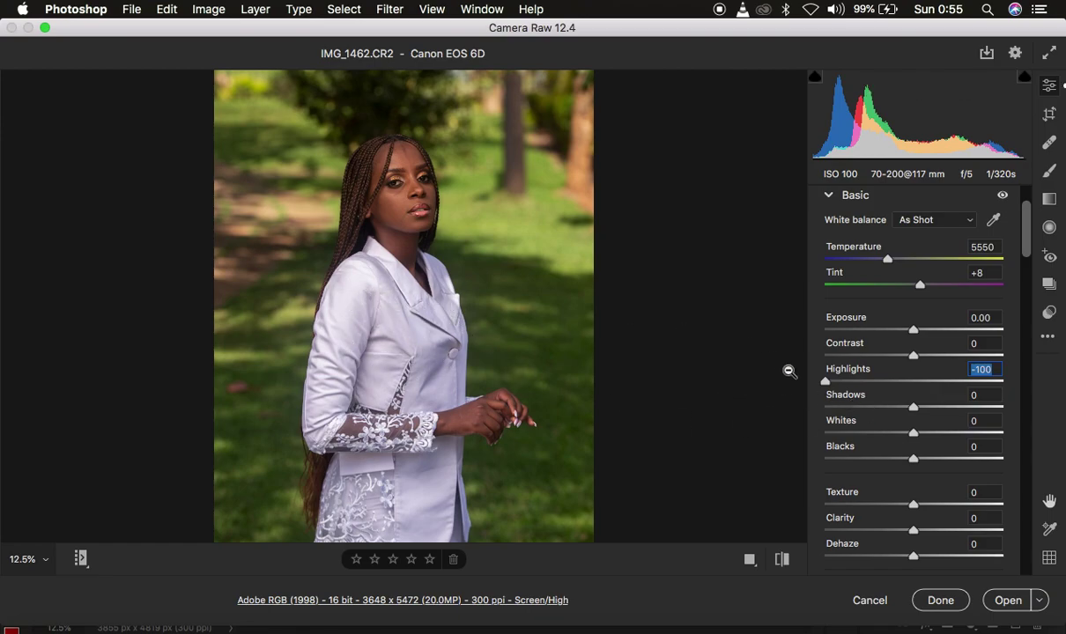
drag(913, 433, 868, 435)
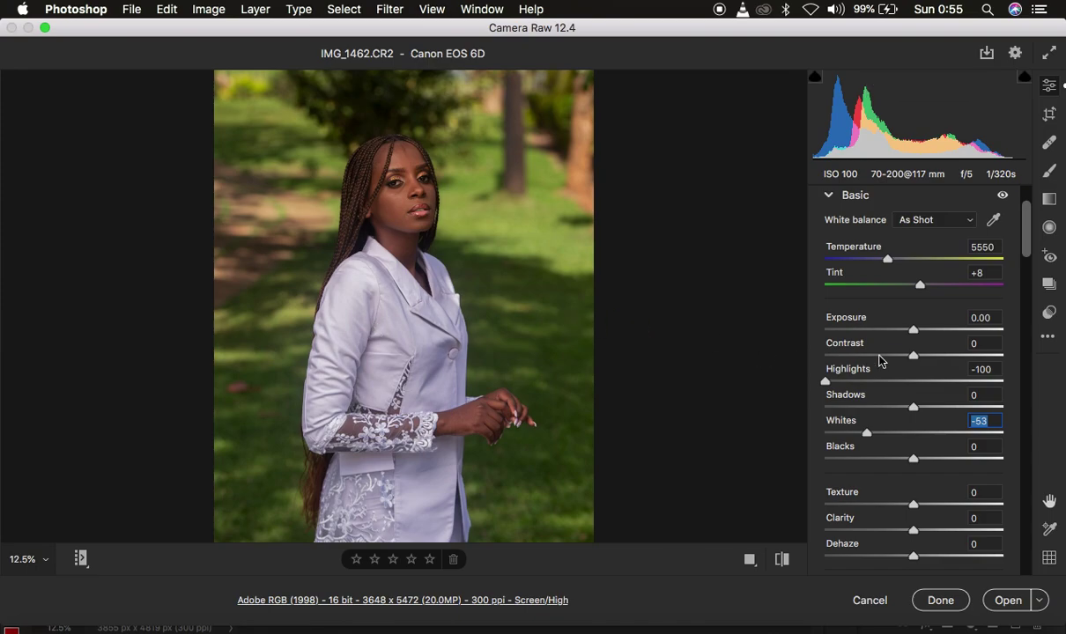
Step: Refine the portrait's tones with Contrast +11, Shadows +12 and Blacks -8
drag(916, 355, 927, 357)
drag(921, 407, 924, 407)
drag(915, 459, 909, 460)
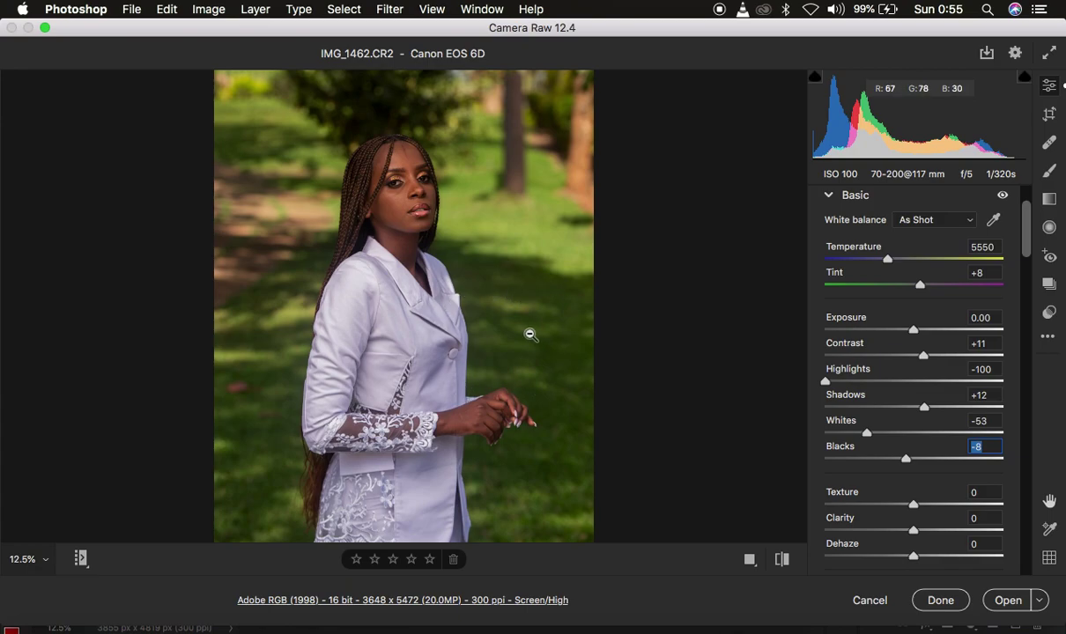
Step: Set Clarity to +5 and compare the result with the default settings
scroll(916, 480, down, 4)
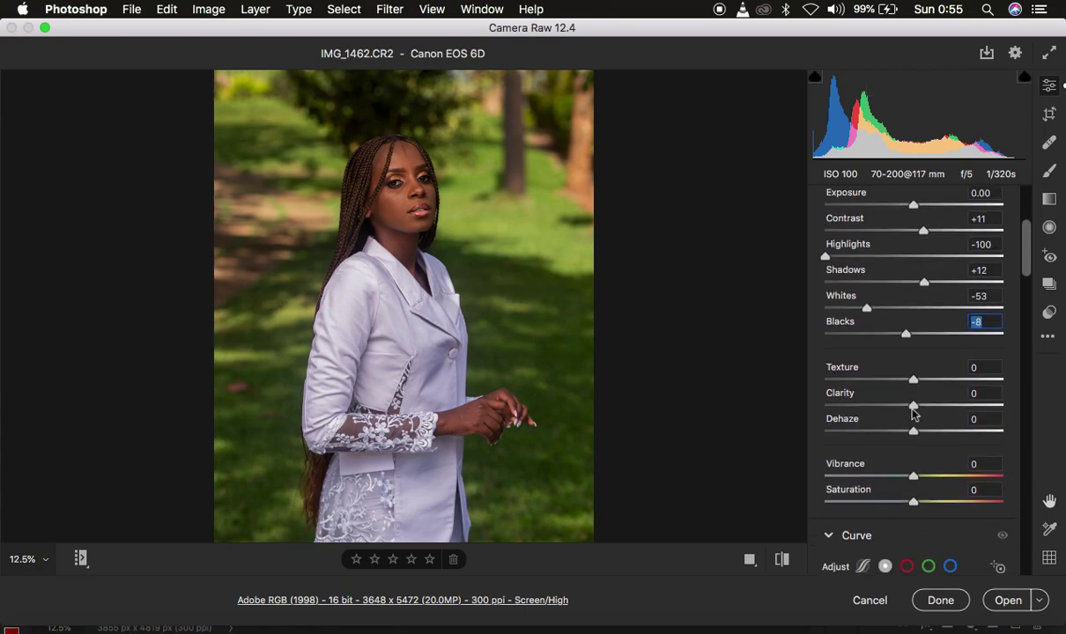
drag(913, 404, 919, 408)
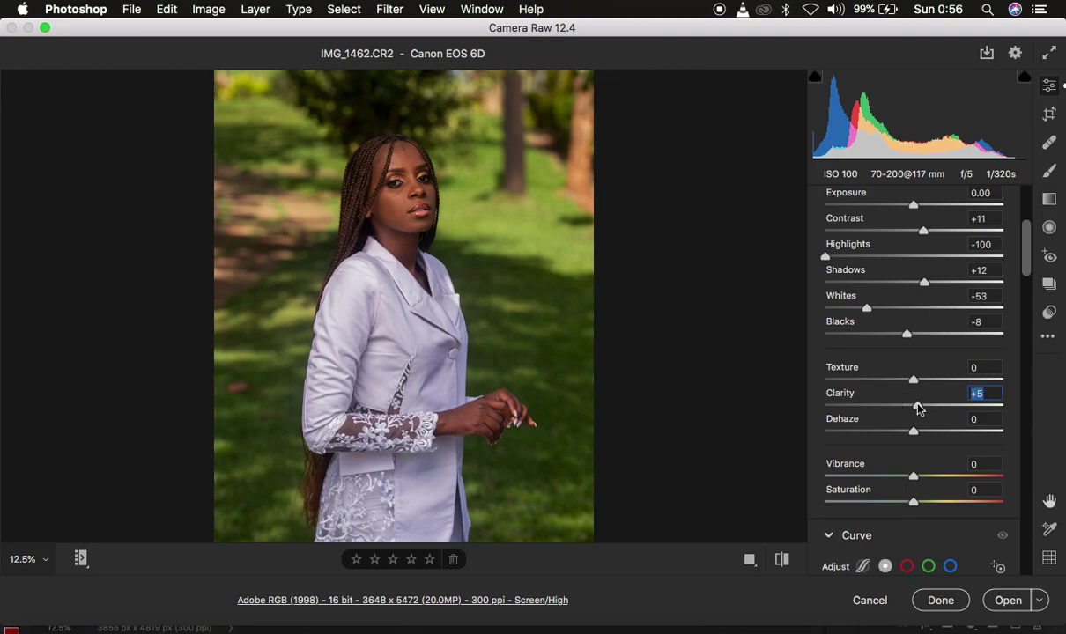
click(782, 559)
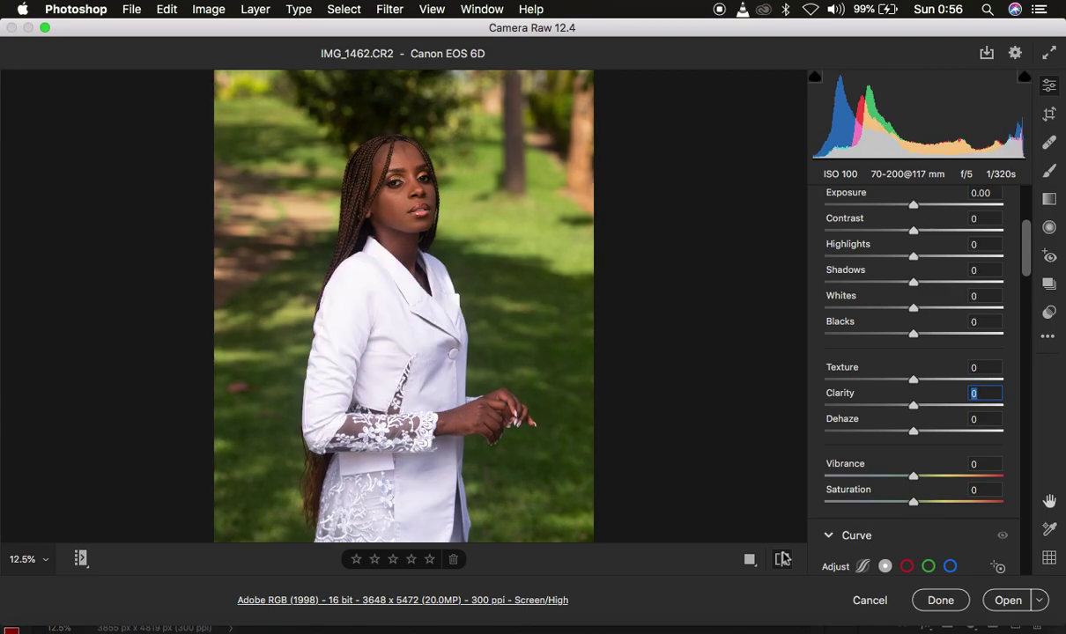
click(782, 559)
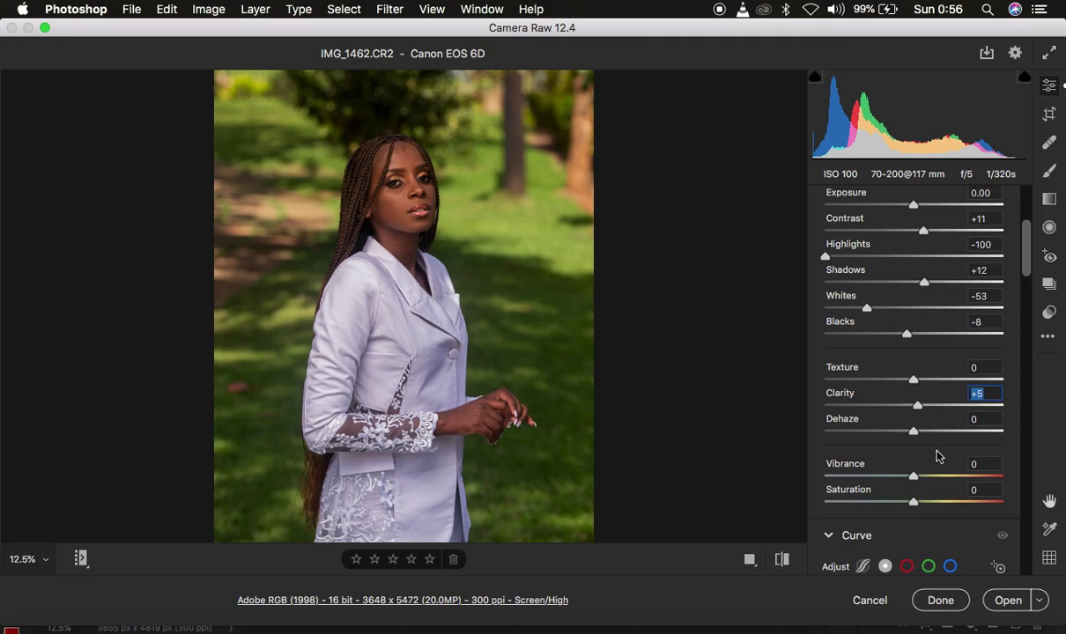
Step: Try a Greens luminance of -100 in the HSL Color Mixer, and reset it to 0
scroll(937, 454, down, 5)
scroll(937, 455, down, 6)
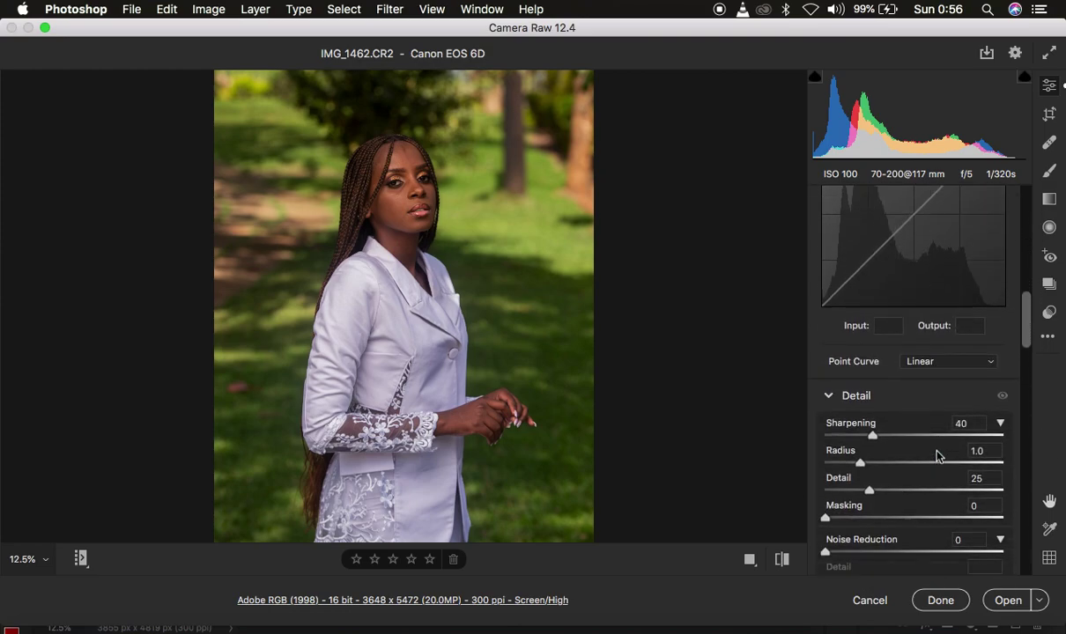
scroll(937, 454, down, 10)
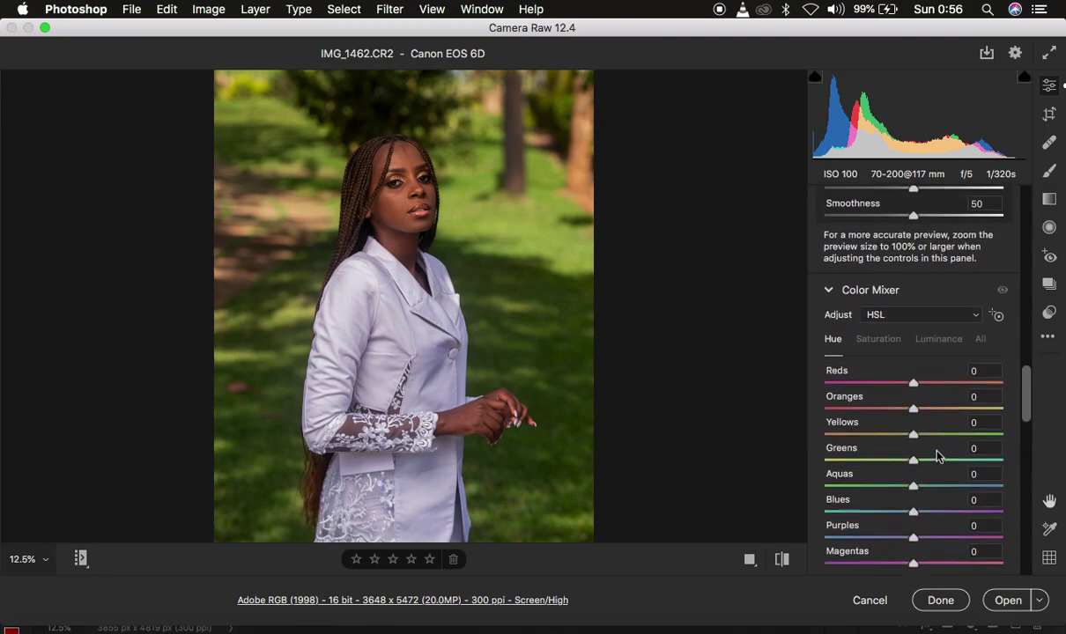
scroll(938, 454, down, 2)
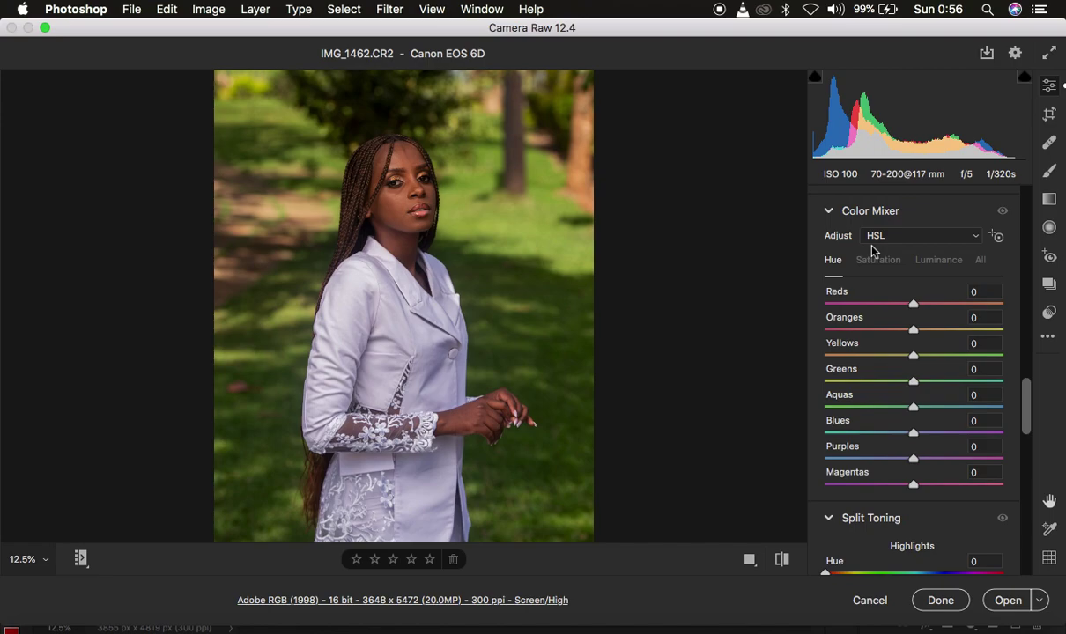
click(945, 262)
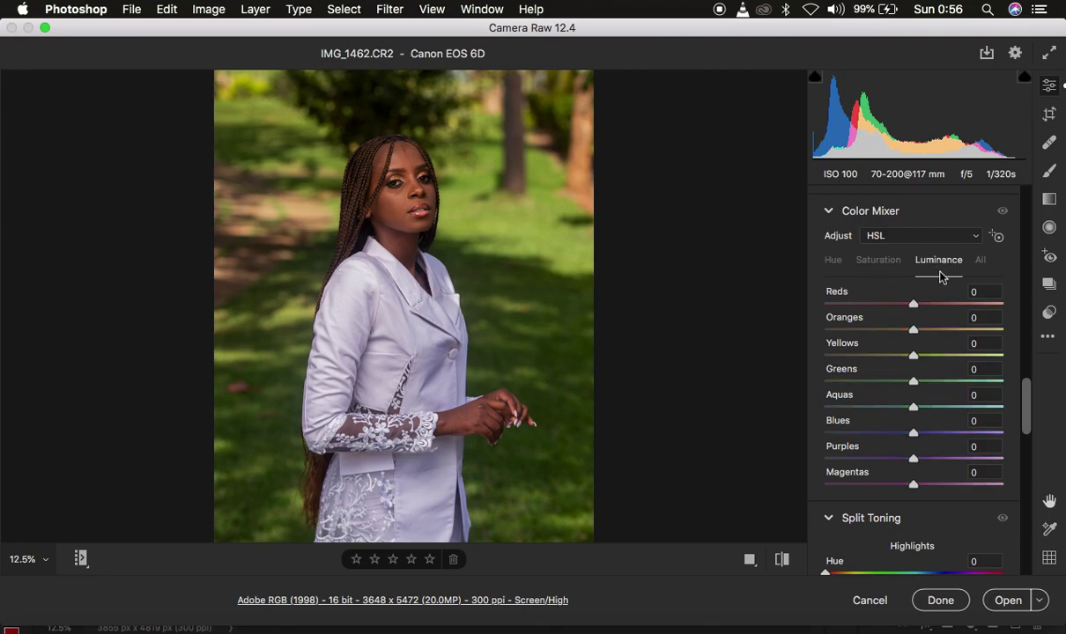
click(914, 382)
drag(913, 382, 774, 392)
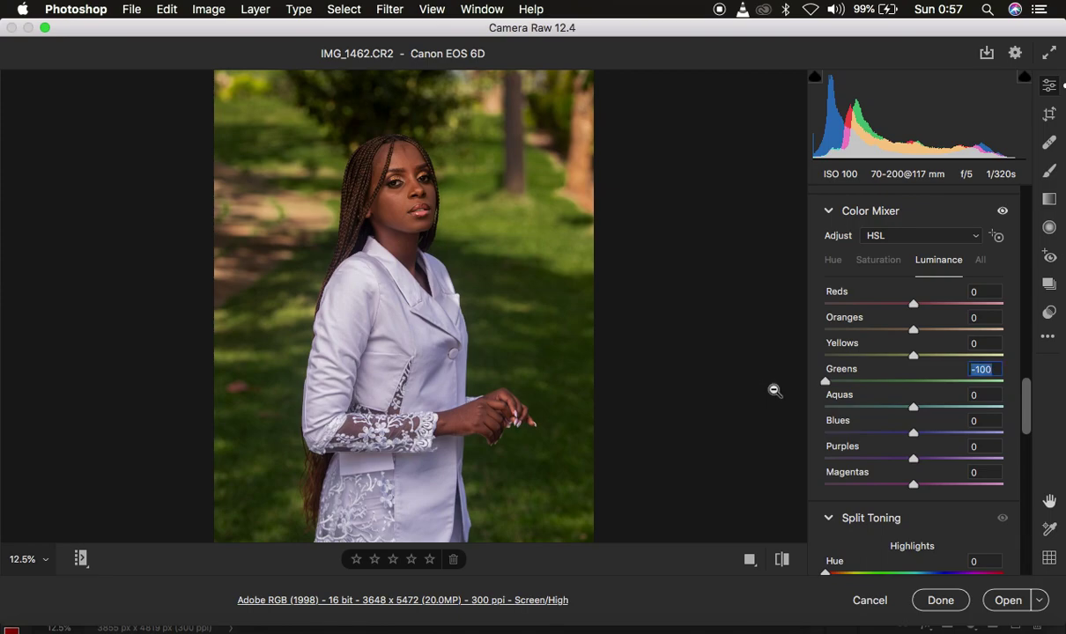
double_click(826, 382)
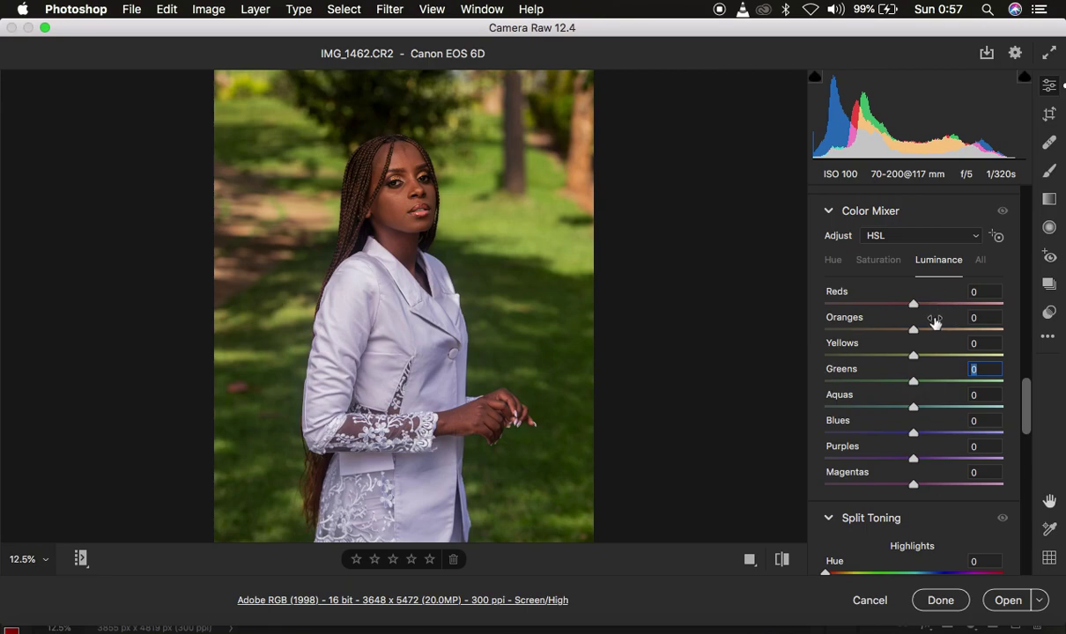
Step: Try the Greens saturation at -100 and at +100, and reset it to 0
click(878, 262)
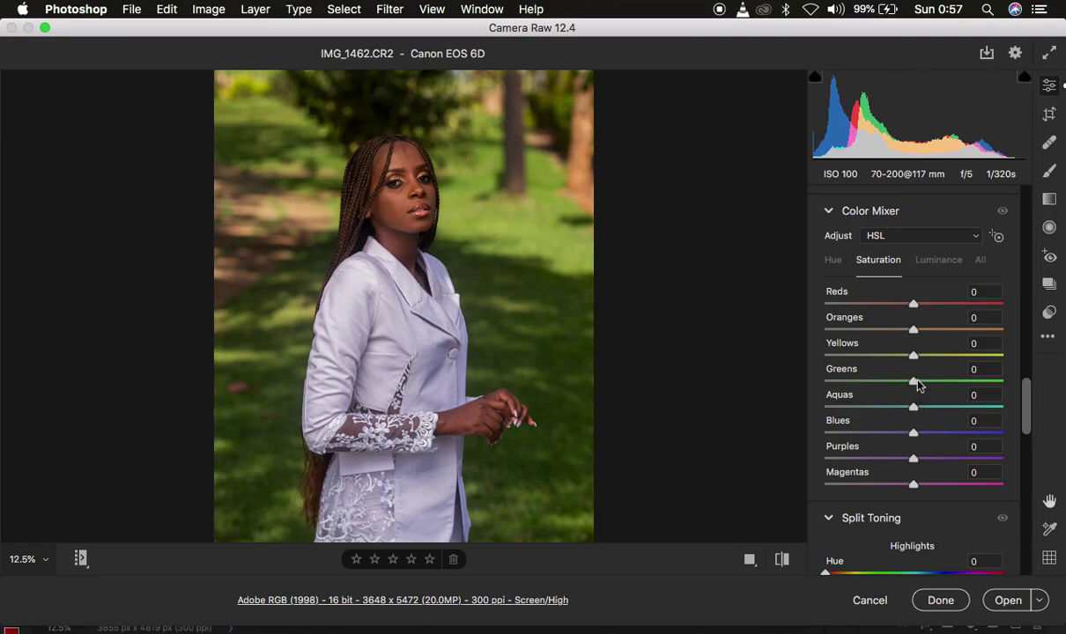
drag(914, 383, 779, 382)
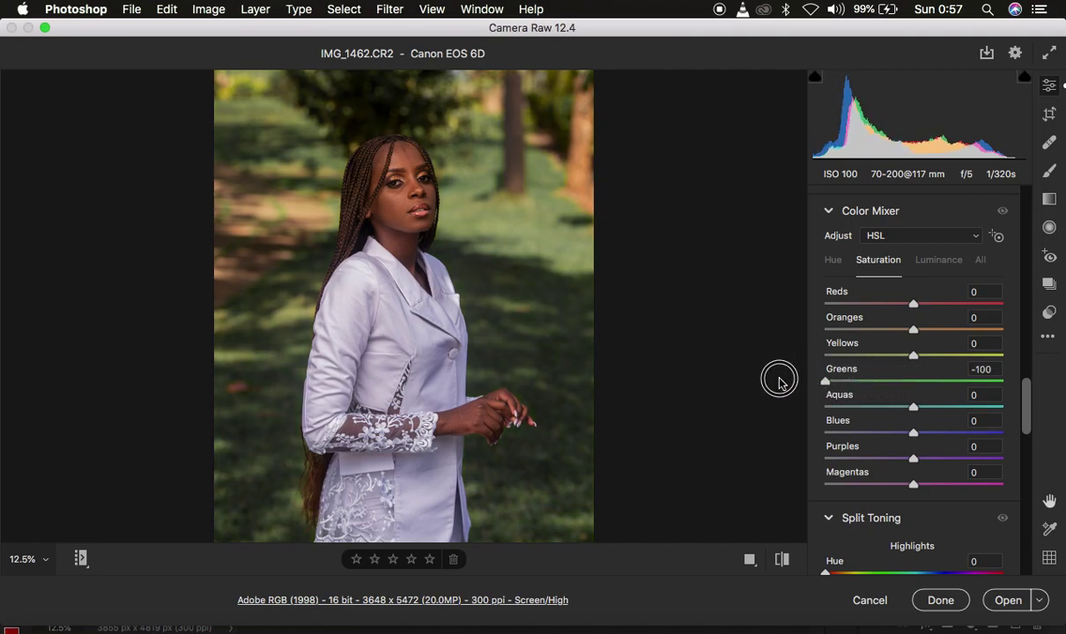
drag(780, 382, 1060, 387)
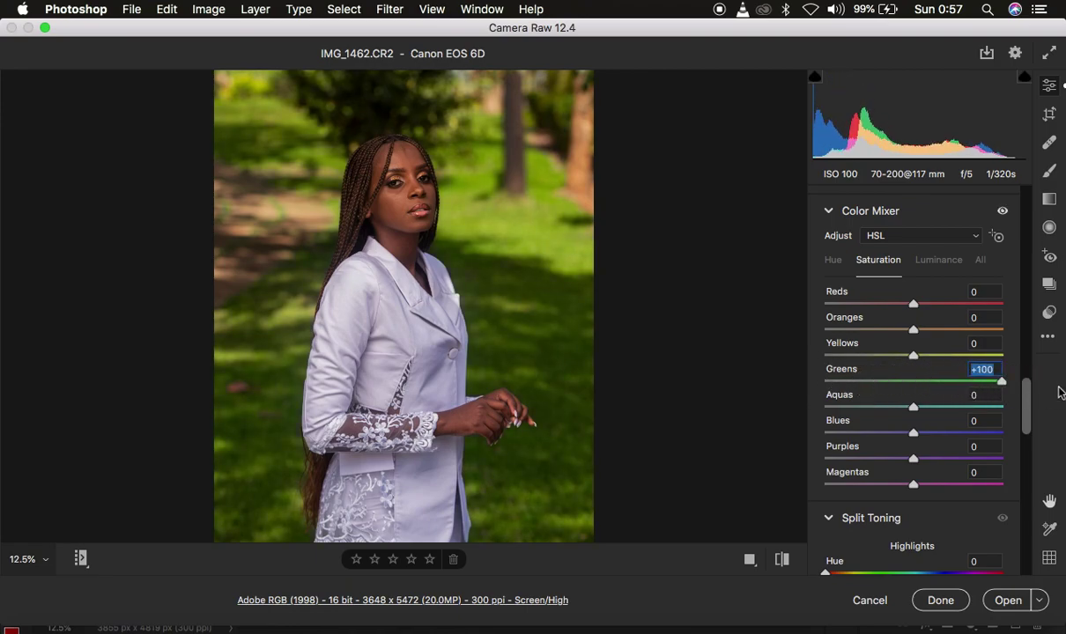
double_click(1002, 381)
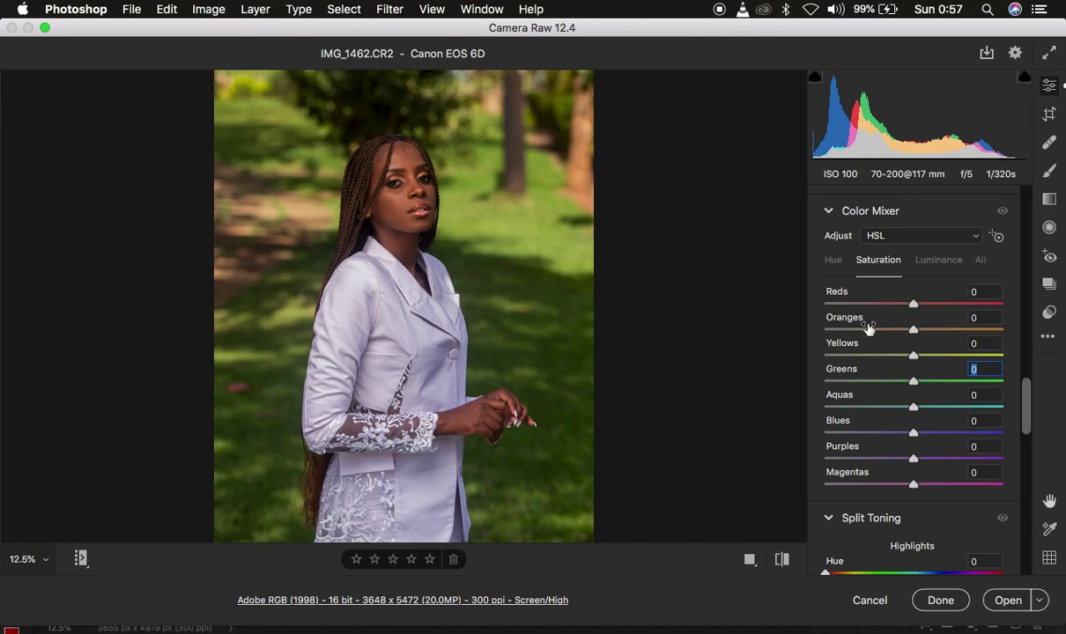
Step: Try the Greens hue at both extremes, -100 and +100, and reset it to 0
click(833, 265)
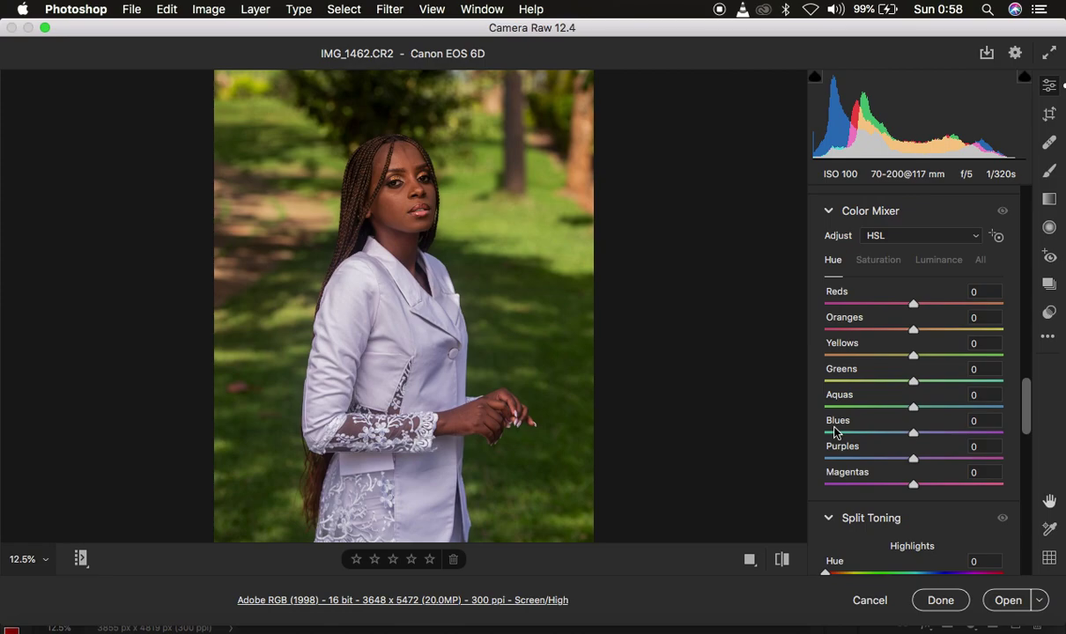
click(915, 384)
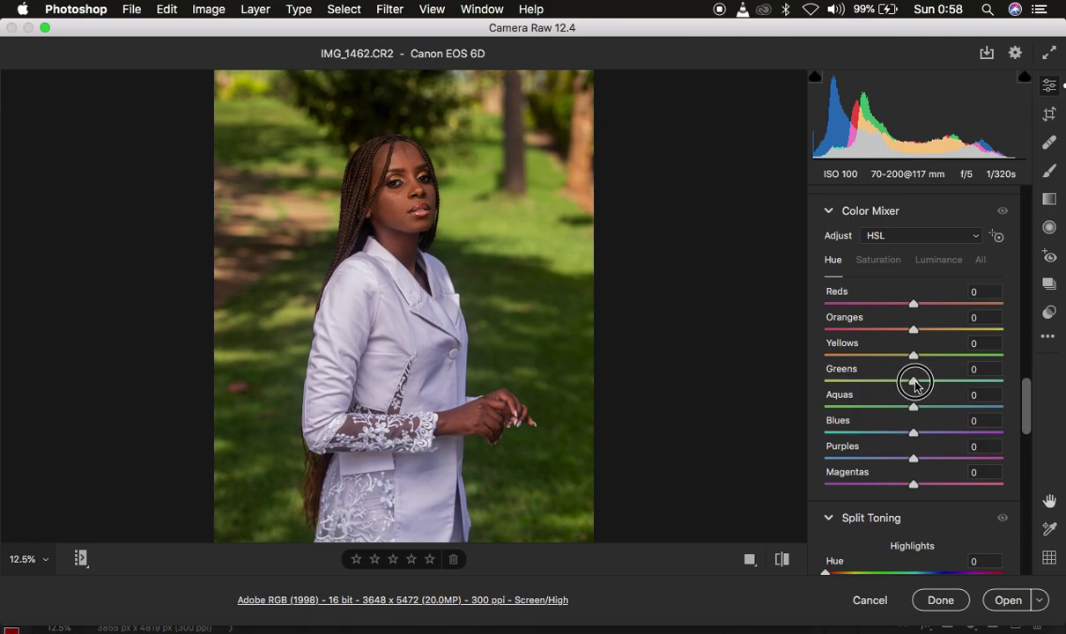
drag(916, 384, 816, 393)
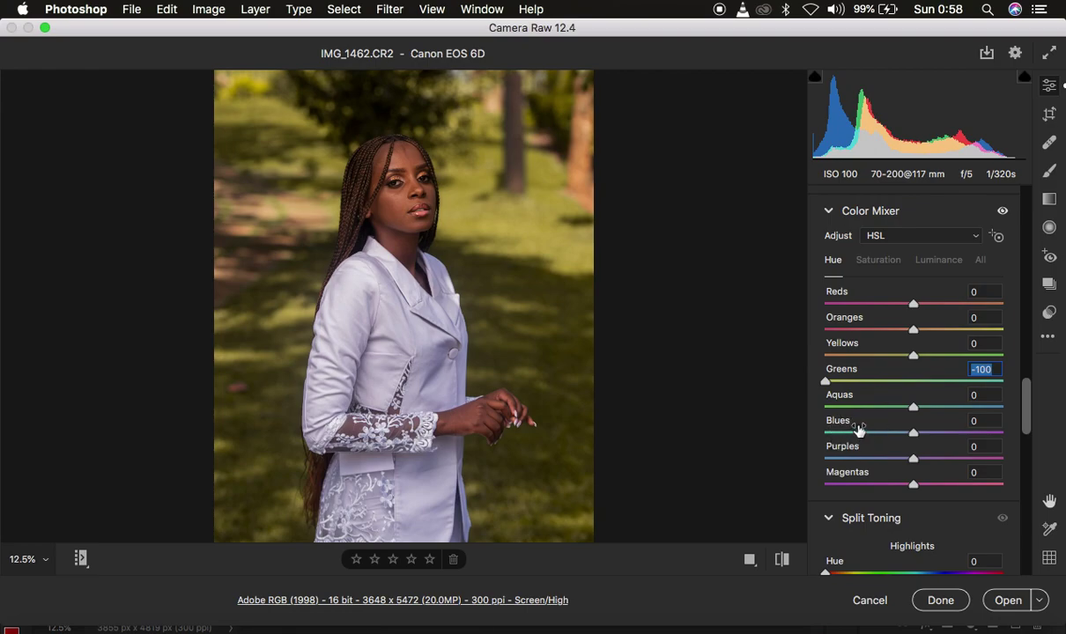
double_click(826, 380)
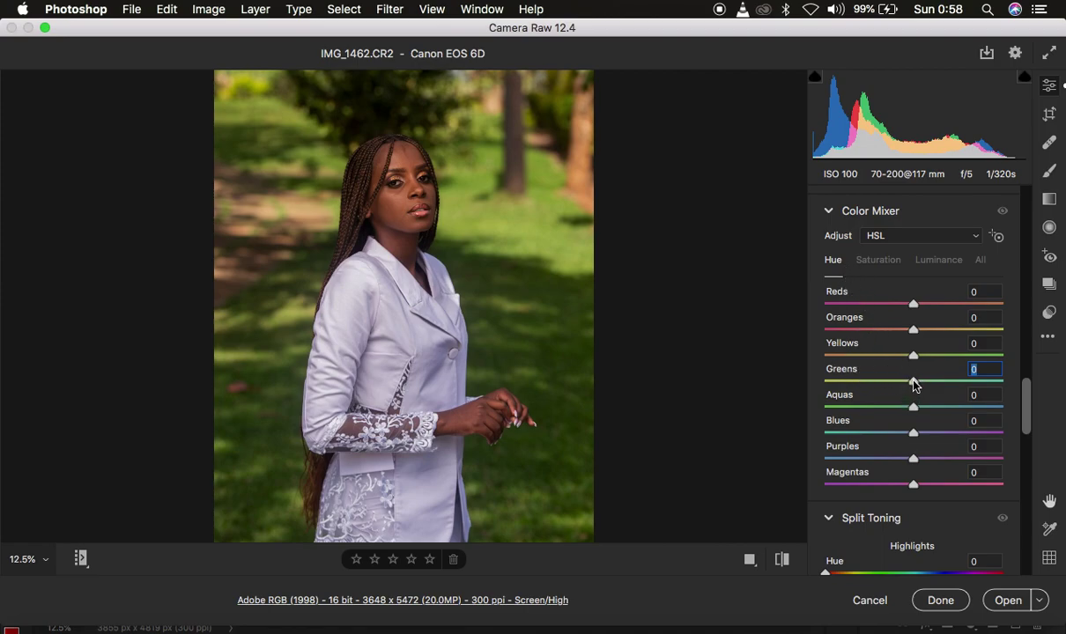
drag(914, 382, 1046, 396)
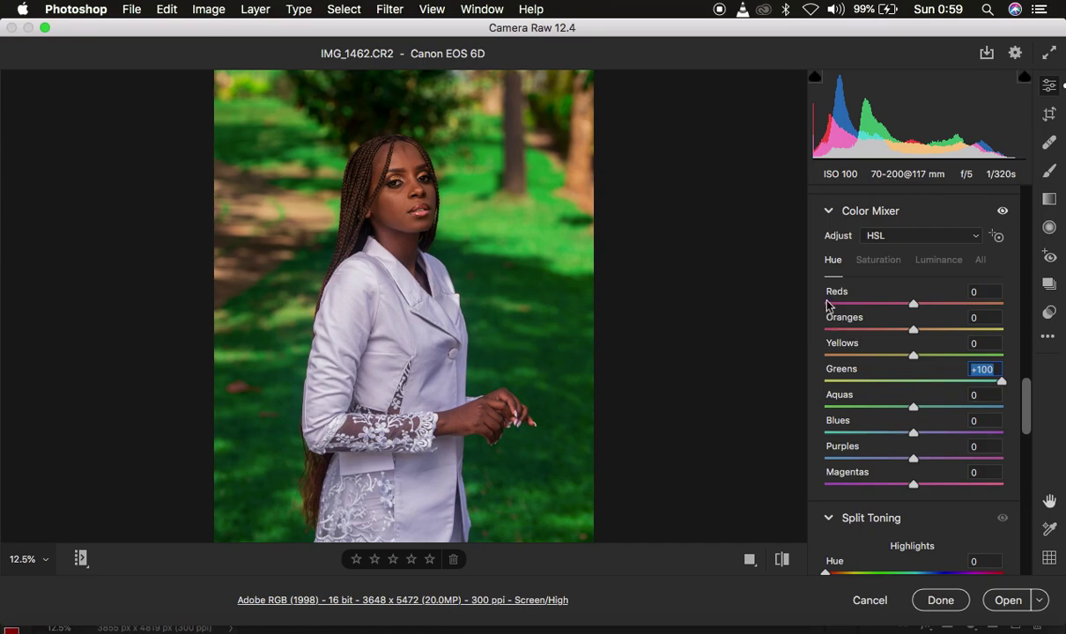
double_click(1002, 384)
click(1001, 381)
double_click(1001, 384)
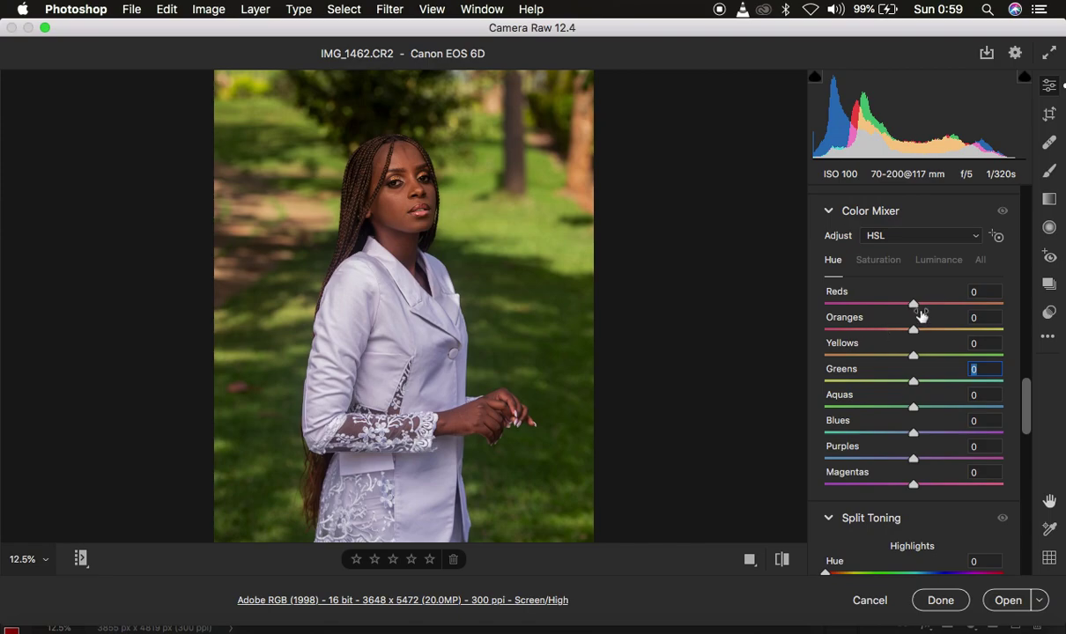
Step: Inspect the skin tones around the chin and neck up close, and set the Reds hue to +34
key(super+0)
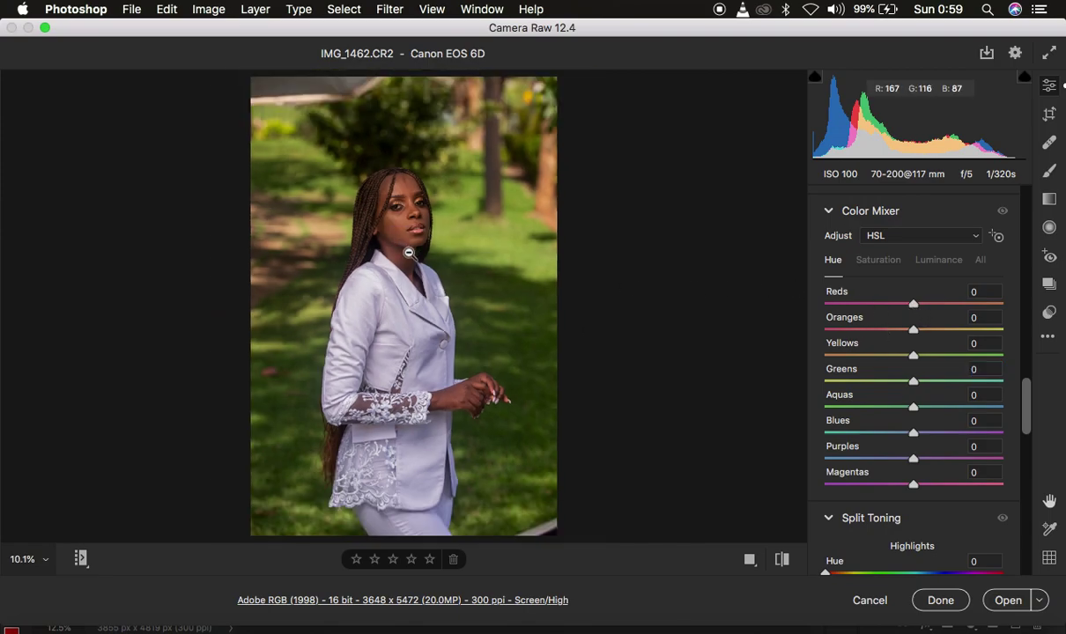
click(401, 234)
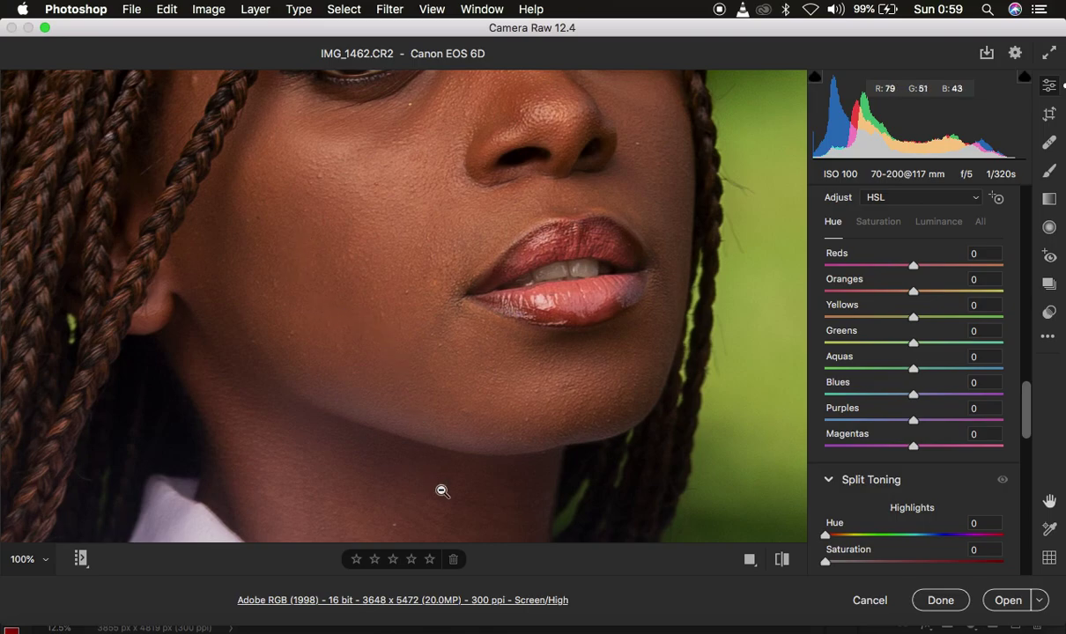
click(474, 433)
drag(474, 434, 480, 291)
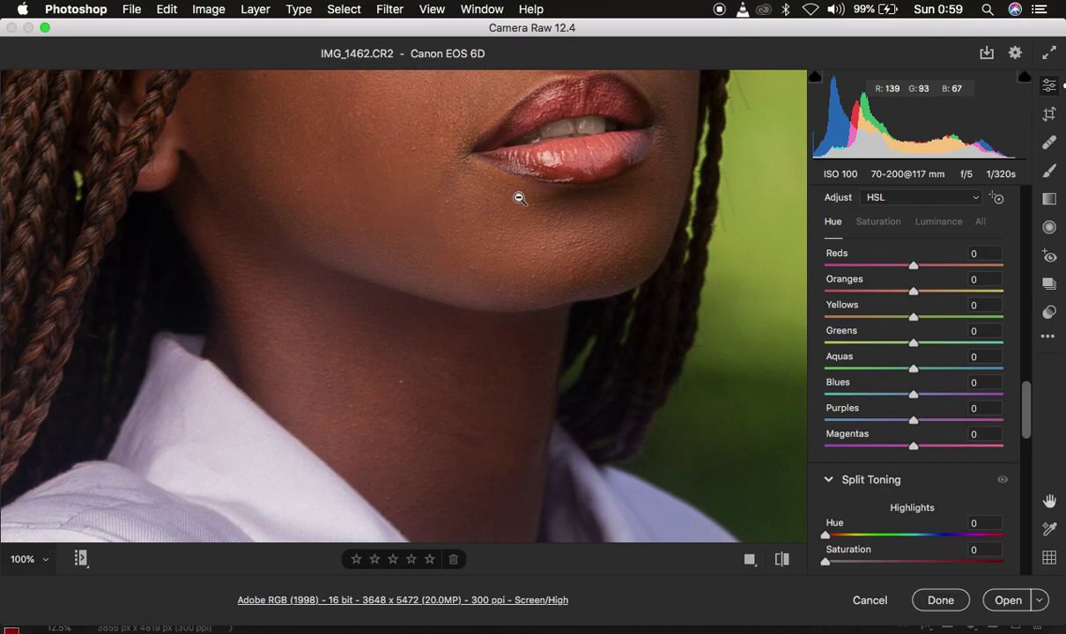
drag(912, 267, 938, 270)
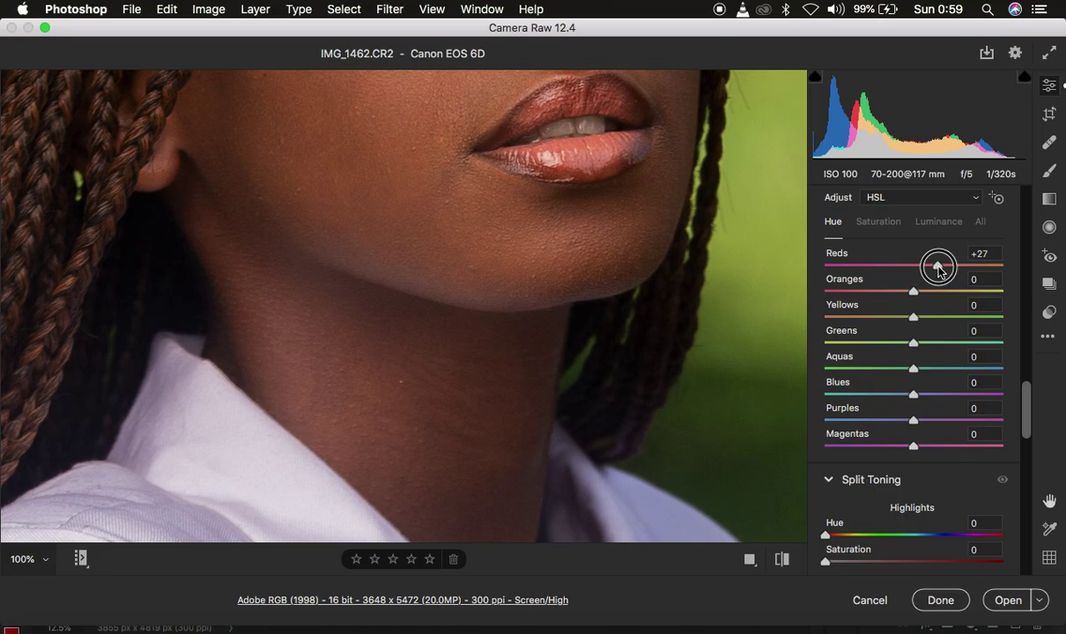
drag(938, 267, 944, 269)
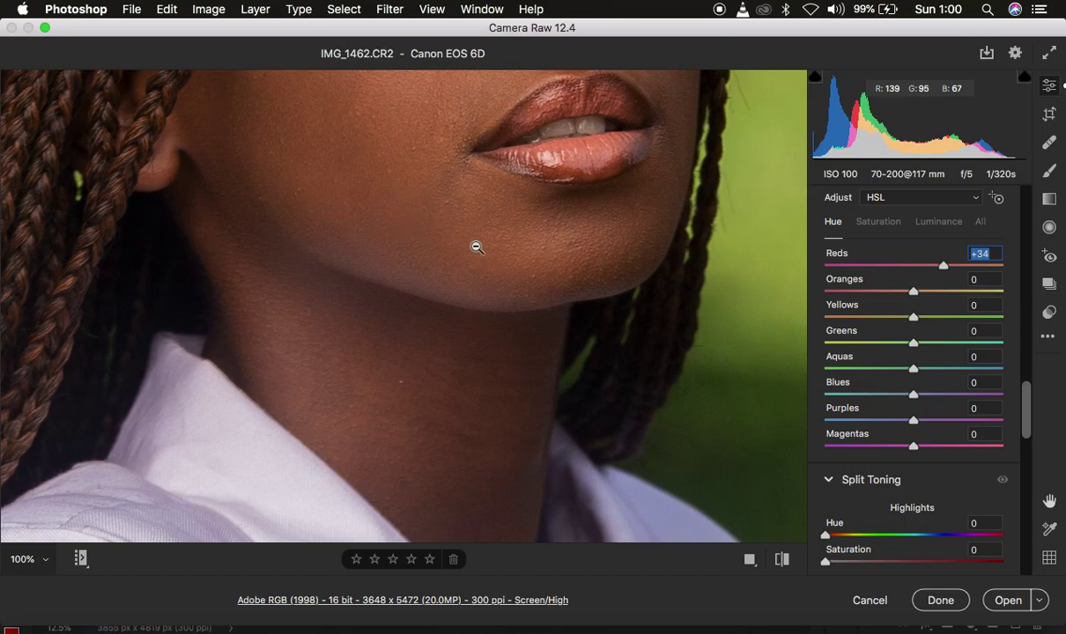
key(i)
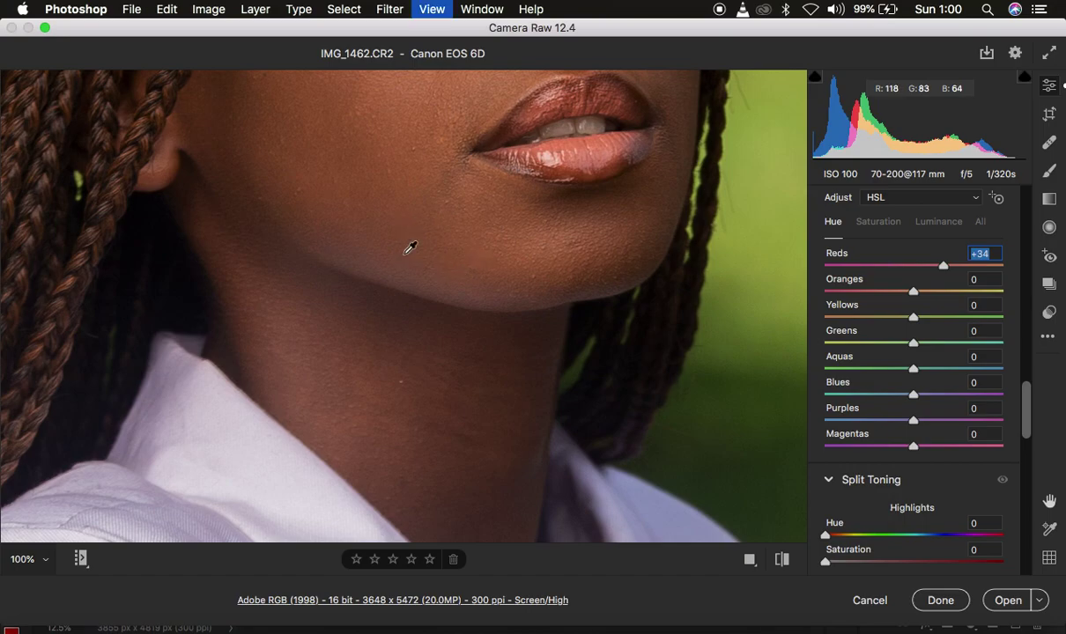
Step: Set the Oranges hue to -3 and the Greens hue to +61, judging the whole portrait
key(super+minus)
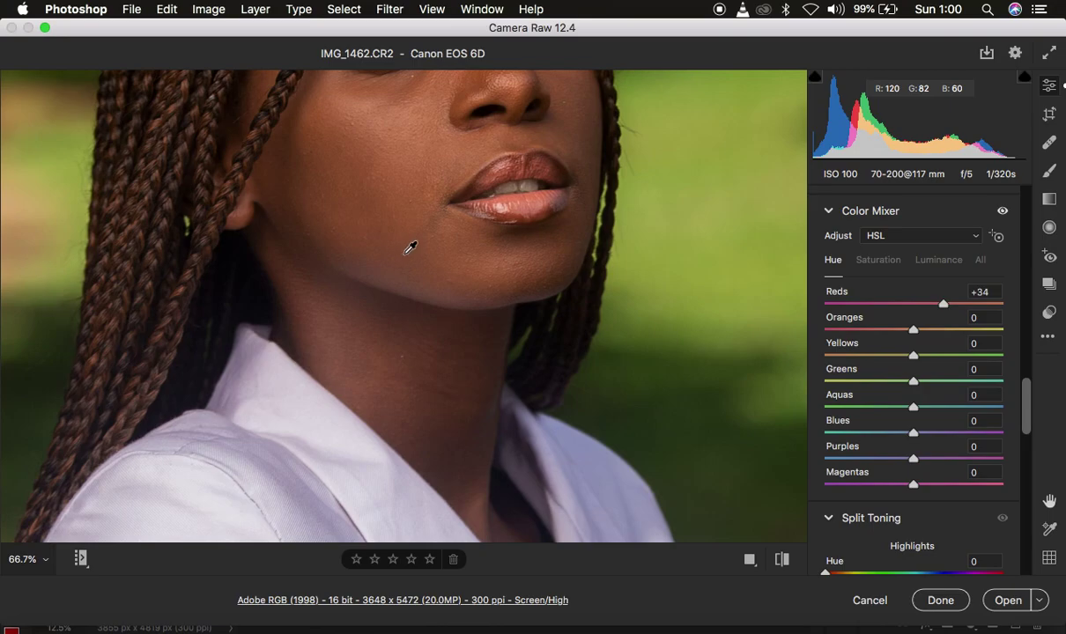
key(super+minus)
key(super+minus)
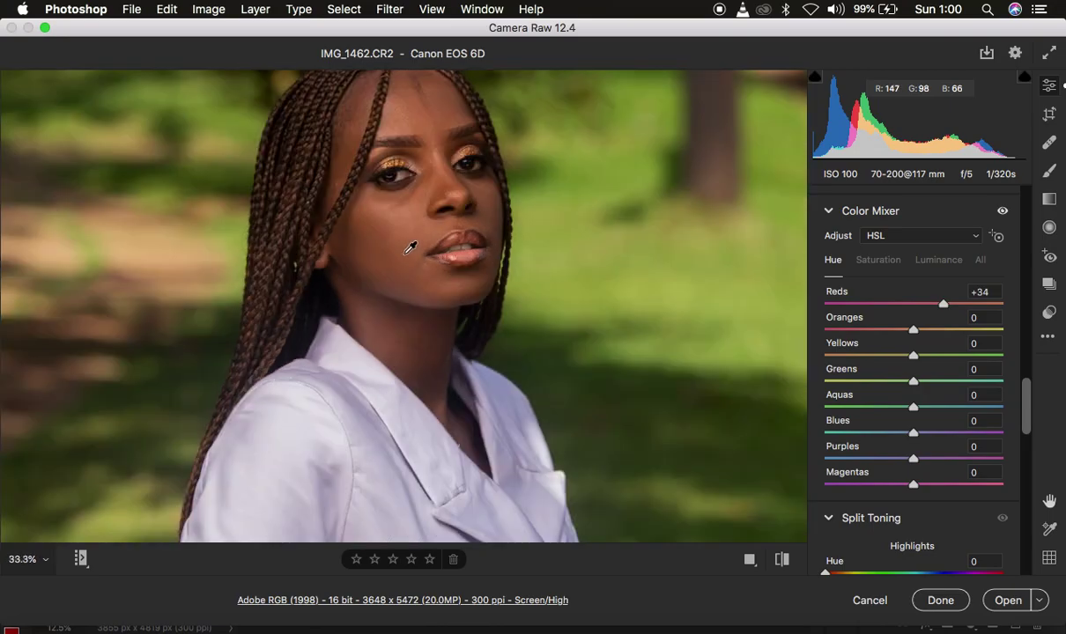
key(super+minus)
key(super+minus)
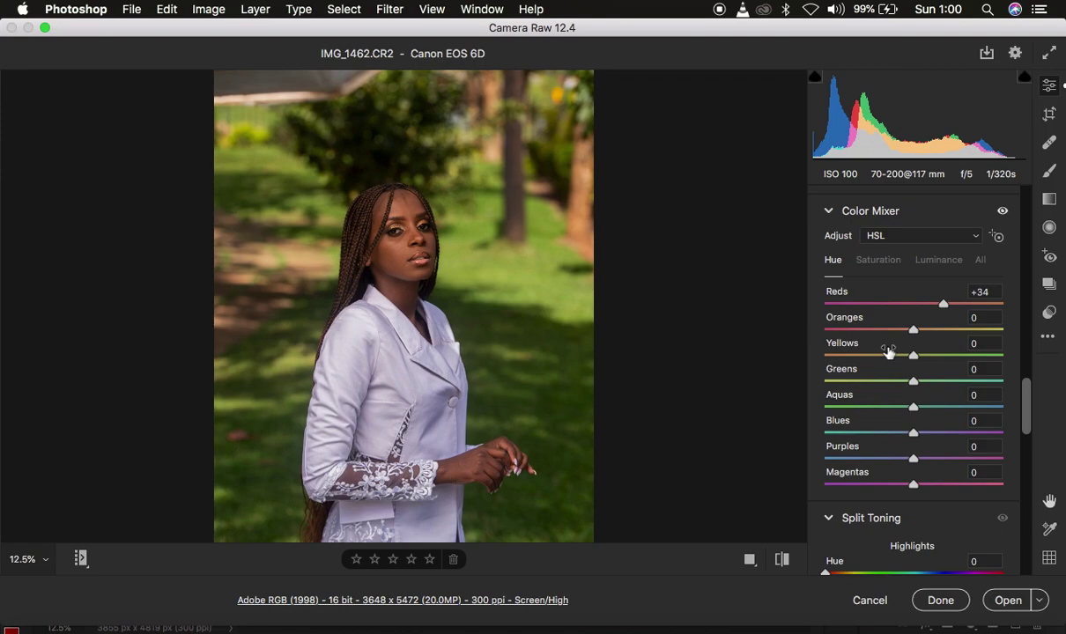
drag(914, 333, 911, 331)
drag(913, 380, 970, 384)
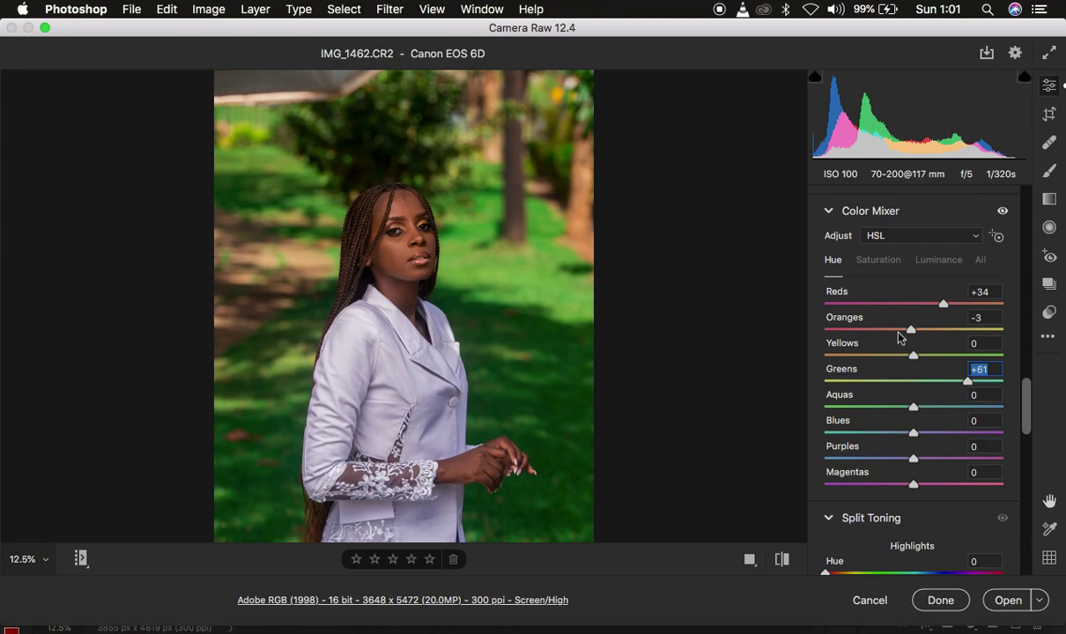
Step: Lower the Greens saturation to -63 and the Yellows saturation to -25 in the Color Mixer
click(888, 262)
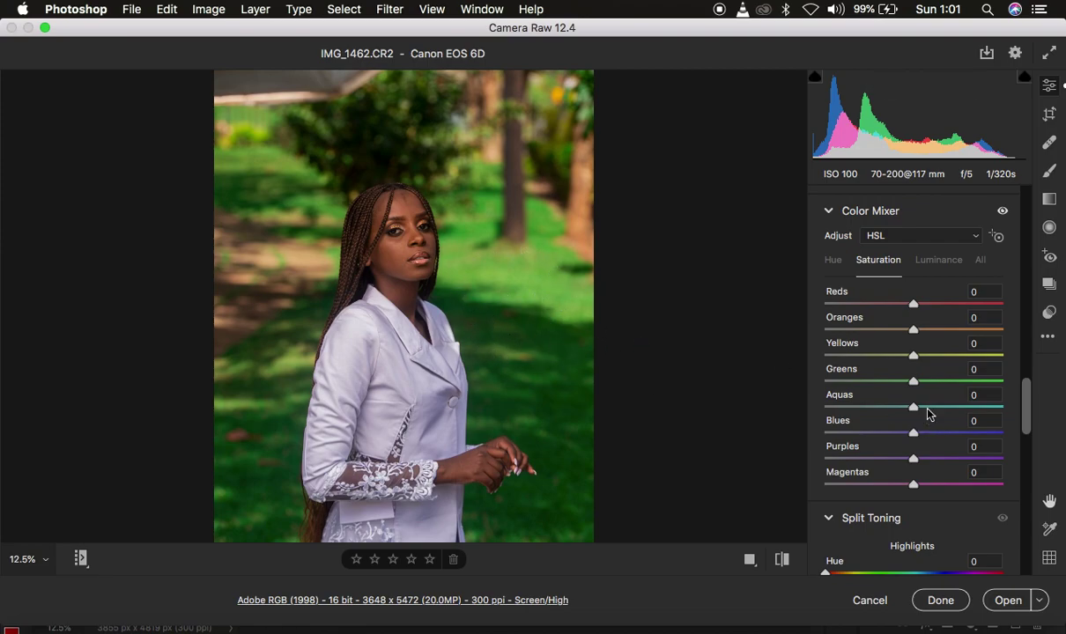
drag(913, 383, 857, 384)
drag(912, 354, 887, 357)
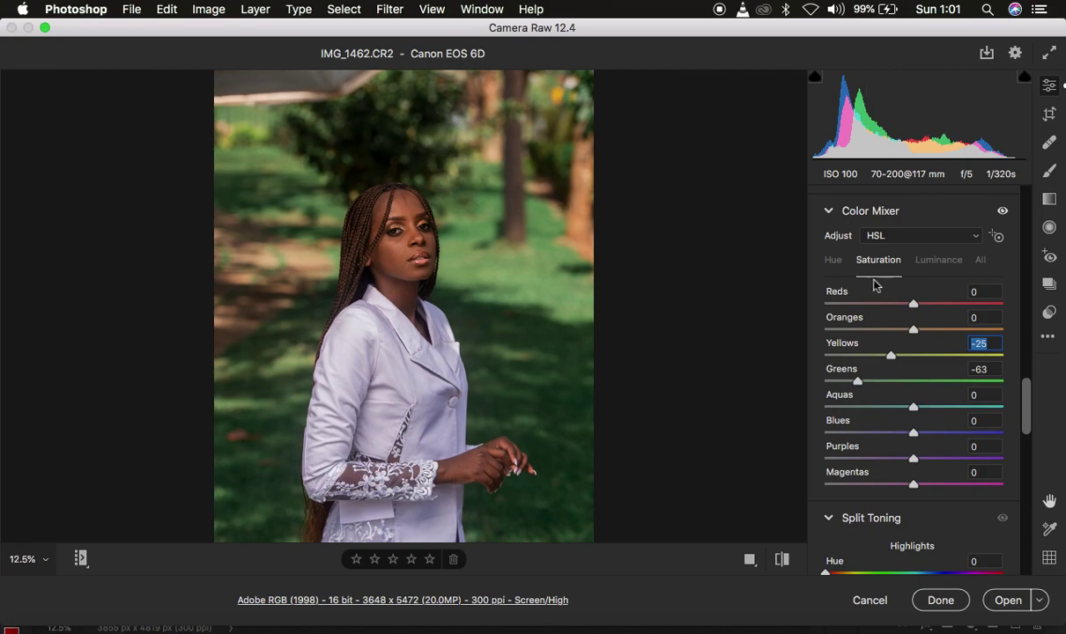
Step: Set the Yellows hue to +78, and reduce the saturation to -47 for Yellows and -78 for Greens
click(832, 260)
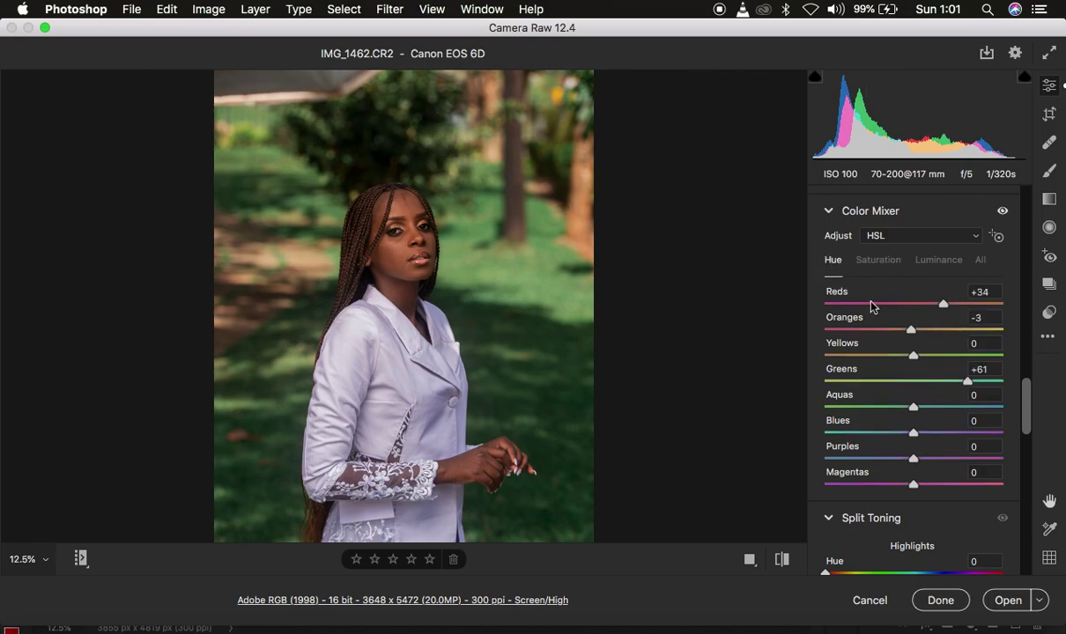
drag(916, 357, 985, 357)
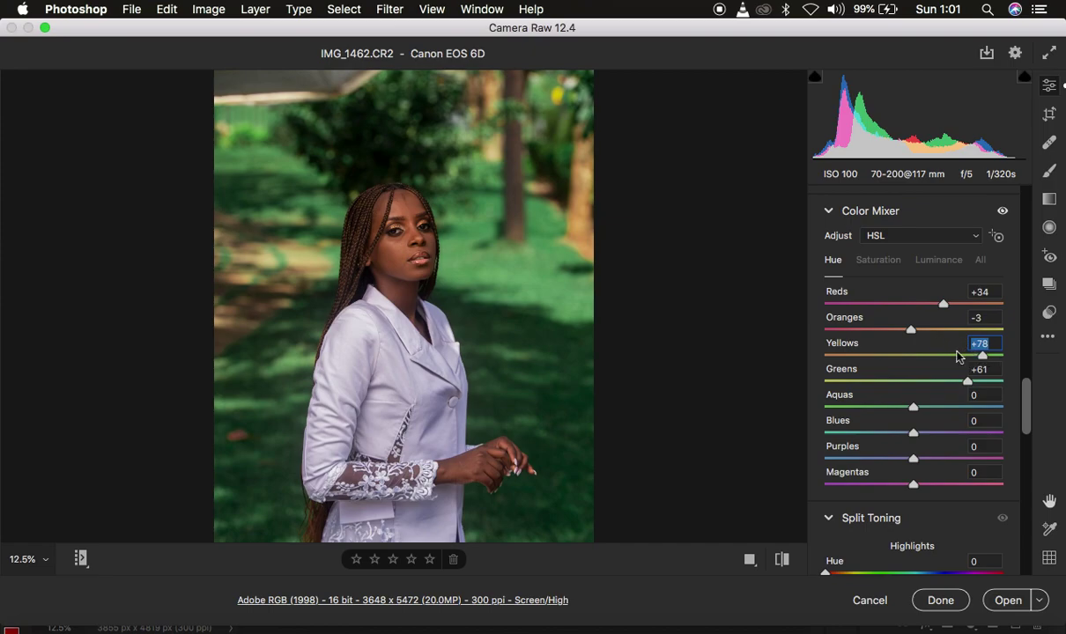
click(884, 262)
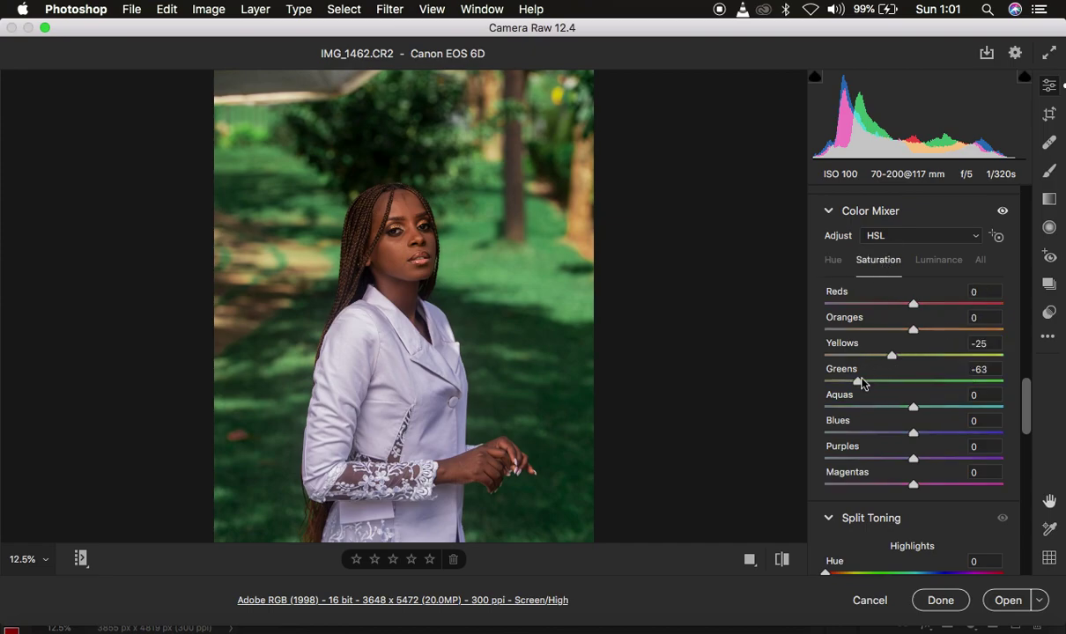
drag(892, 355, 870, 359)
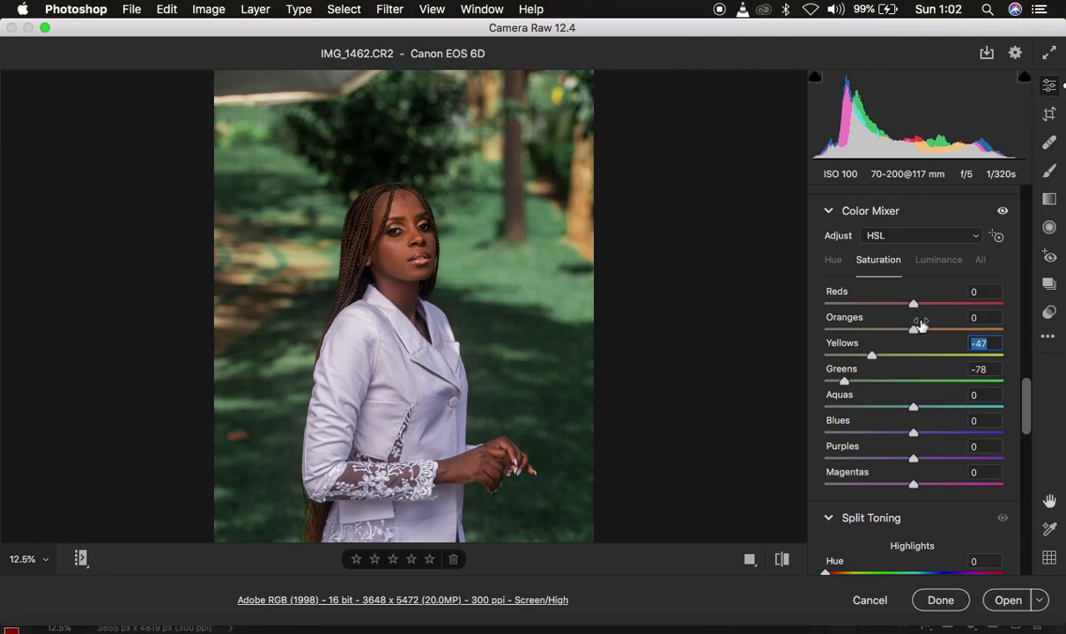
Step: Raise the Greens luminance to +40 and compare the edited portrait with its default settings several times
click(940, 263)
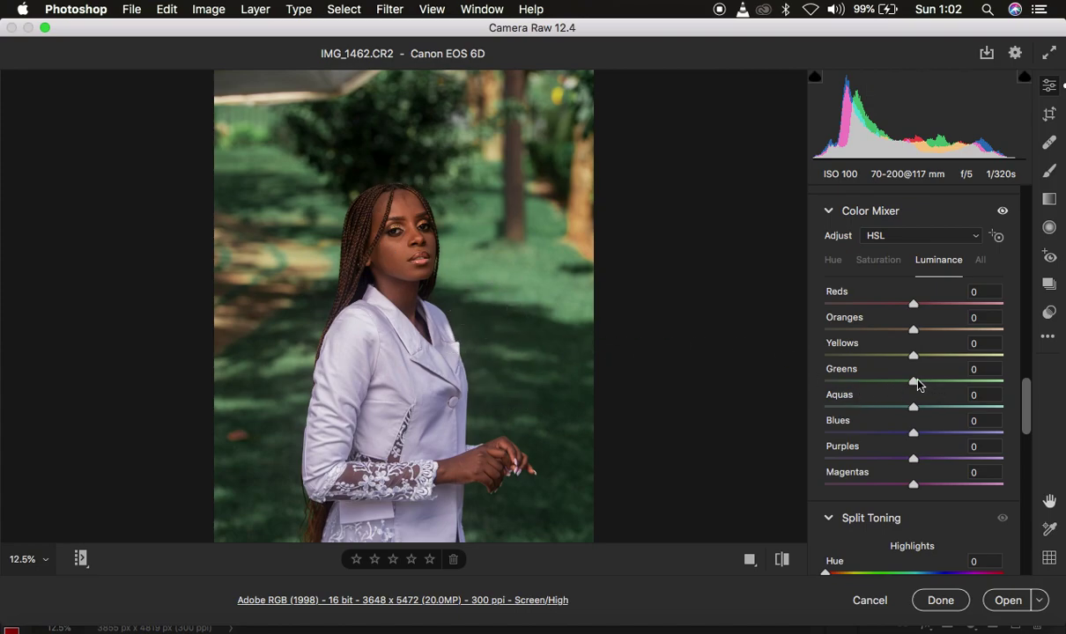
drag(917, 384, 950, 385)
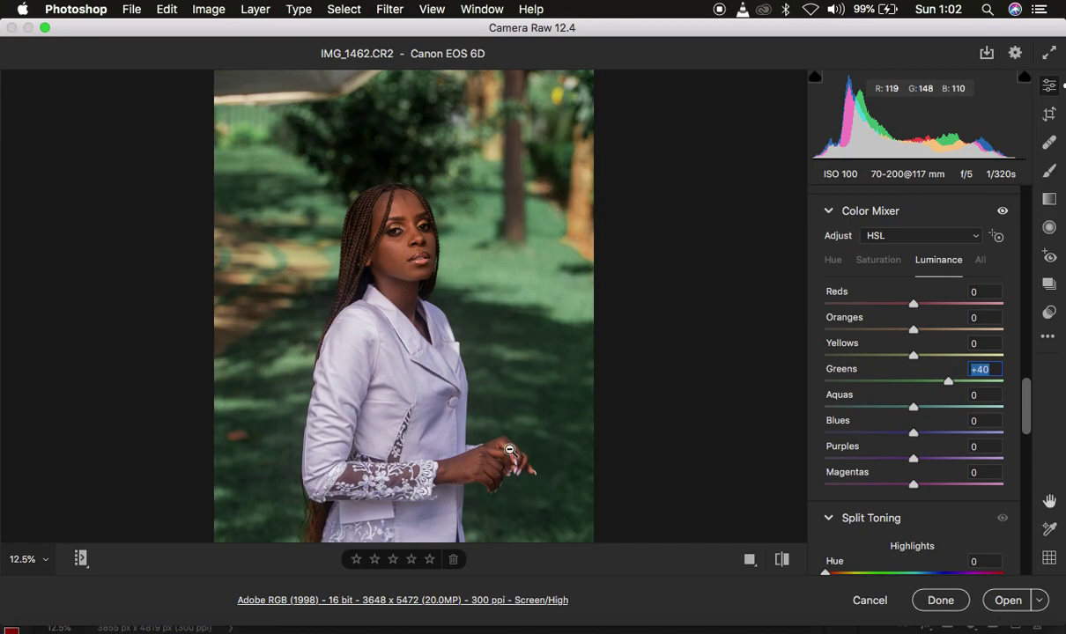
click(783, 560)
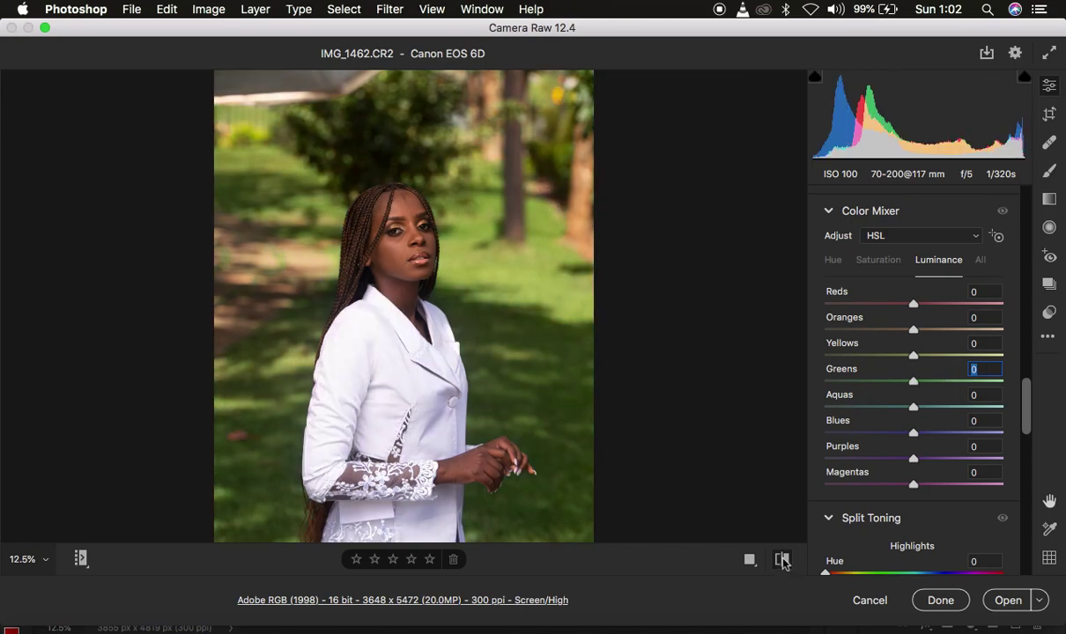
click(783, 560)
click(782, 561)
click(782, 560)
click(782, 560)
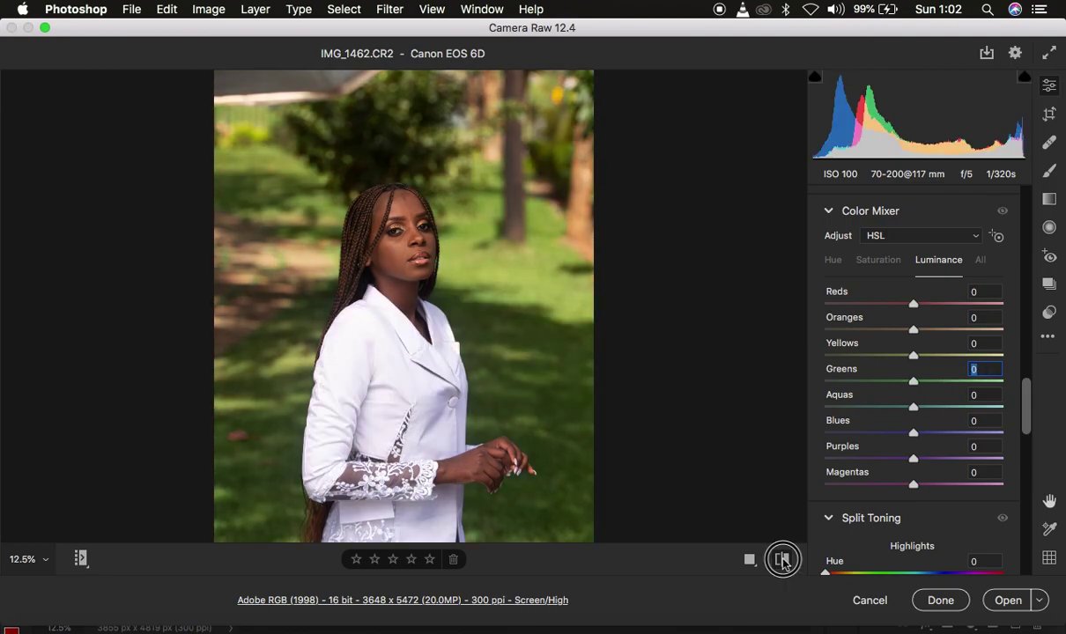
click(782, 560)
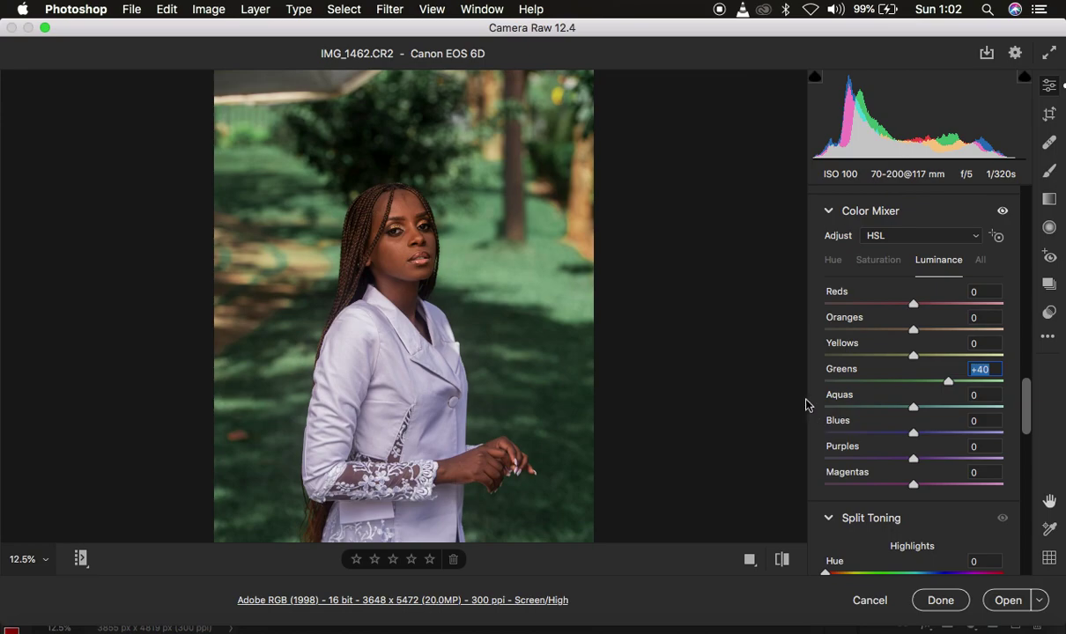
Step: Reduce the Greens saturation further to -90 in the HSL Color Mixer
click(872, 261)
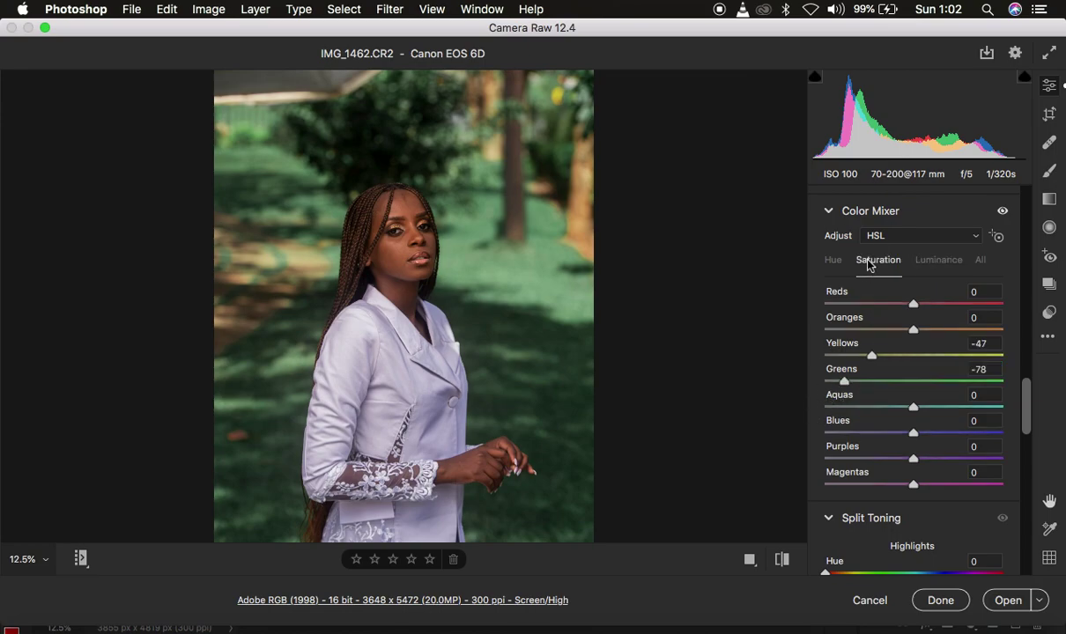
drag(844, 381, 833, 383)
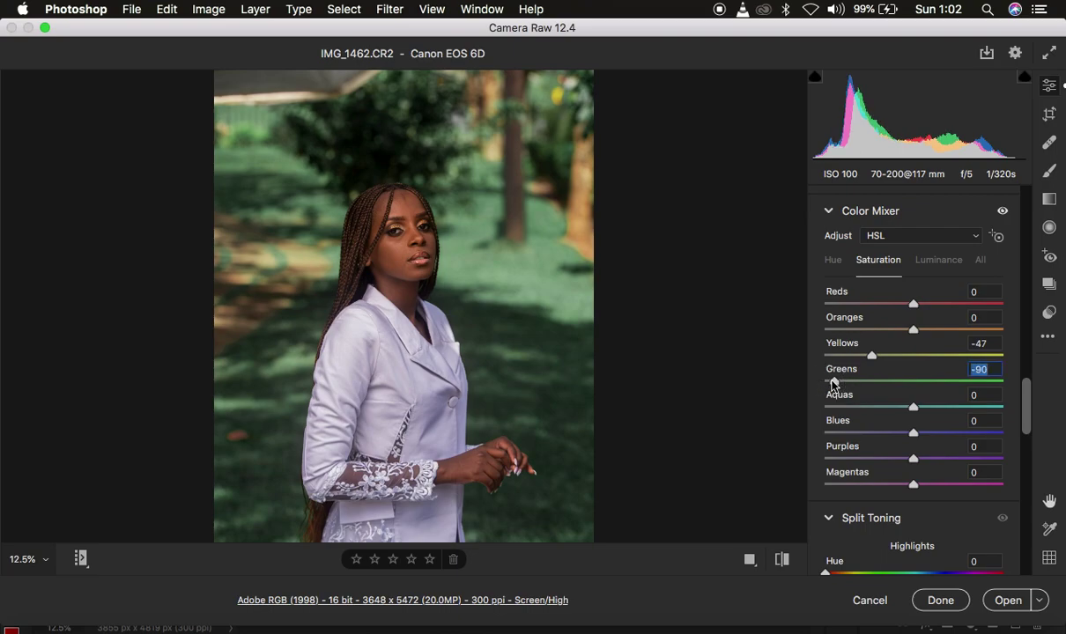